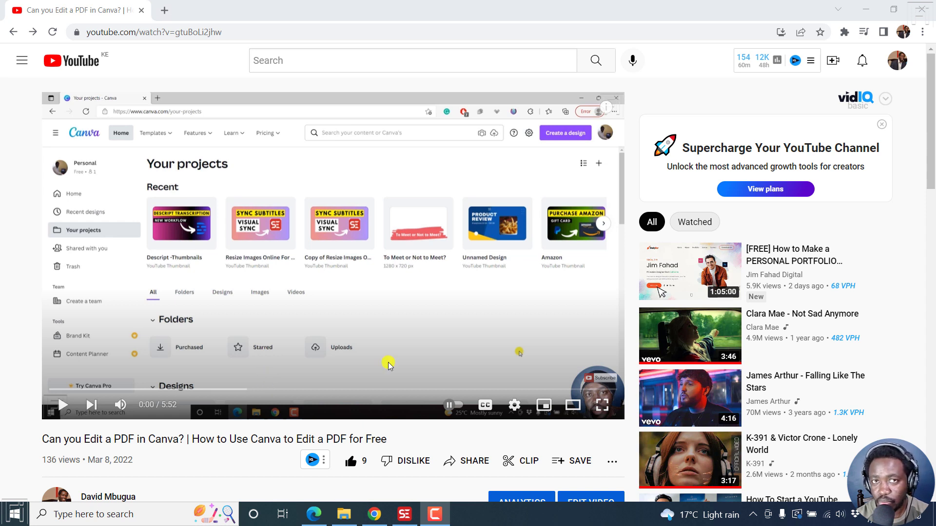
- Open Chrome DevTools on the Network panel with the request filter cleared
left_click(17, 356)
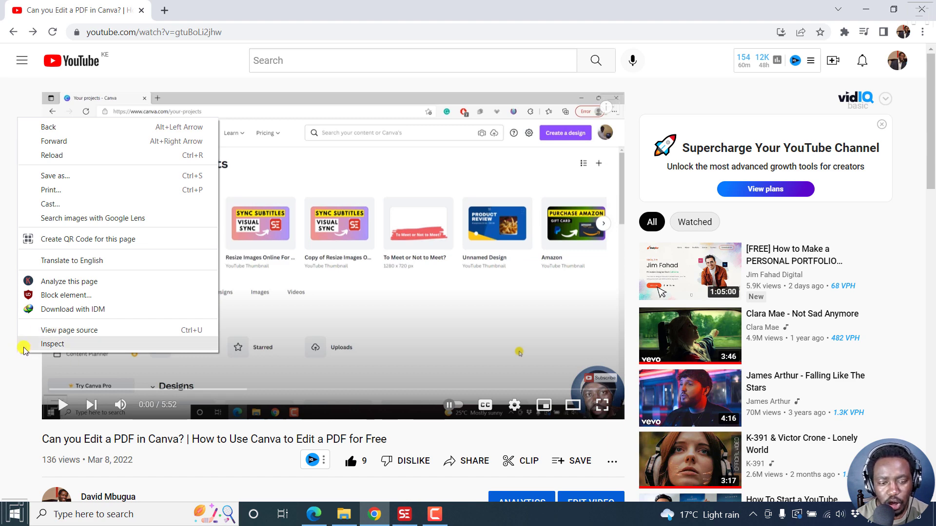
left_click(62, 345)
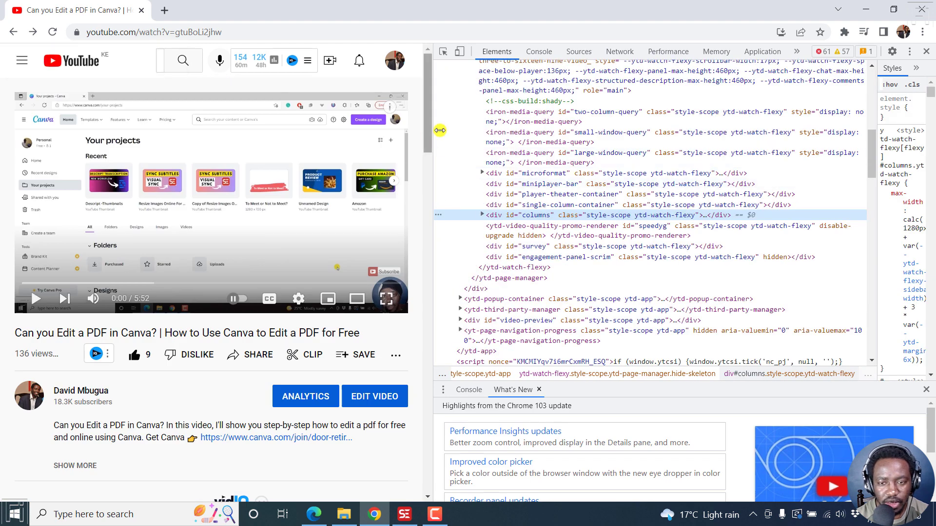
left_click(621, 51)
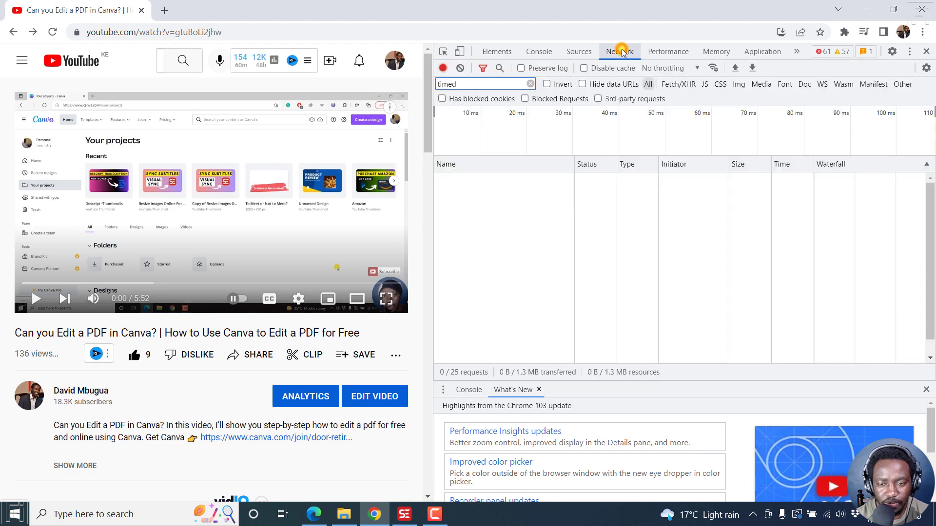
key("ctrl+a")
key("BackSpace")
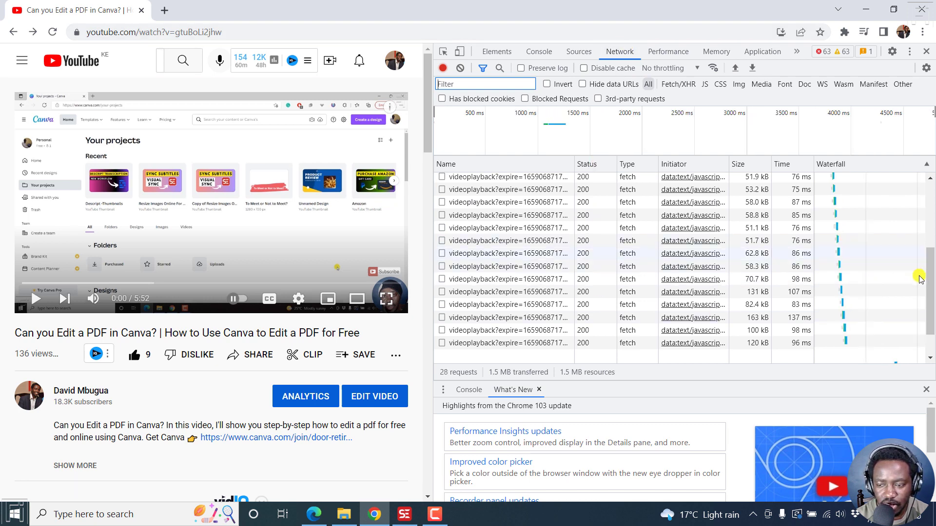
- Resize the DevTools panel and switch on the video's English captions
left_click(931, 288)
left_click_drag(931, 288, 926, 180)
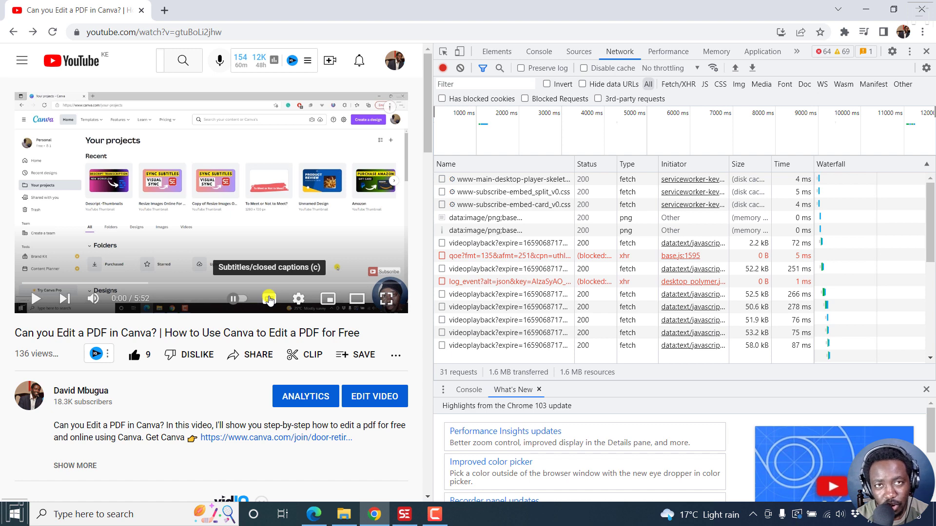
left_click(269, 299)
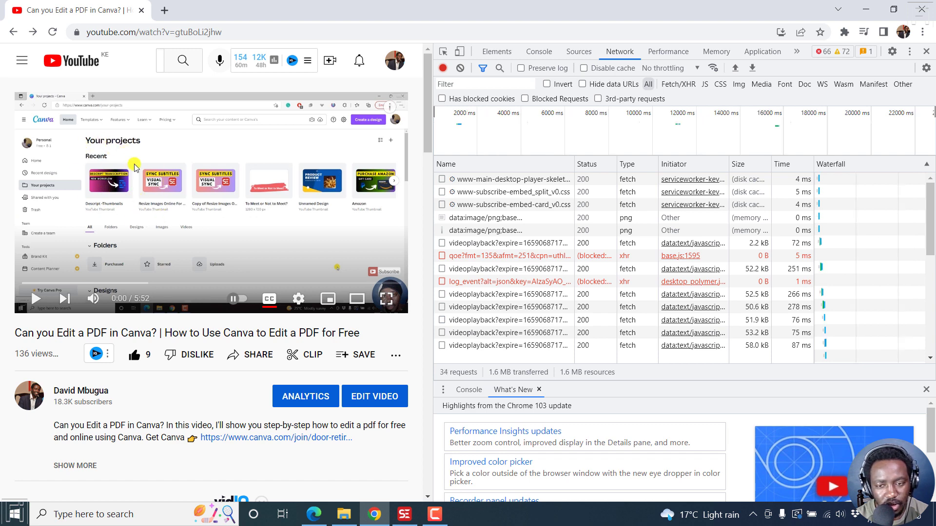
- Reload the video page, pause playback, and filter network requests by 'timed'
left_click(50, 37)
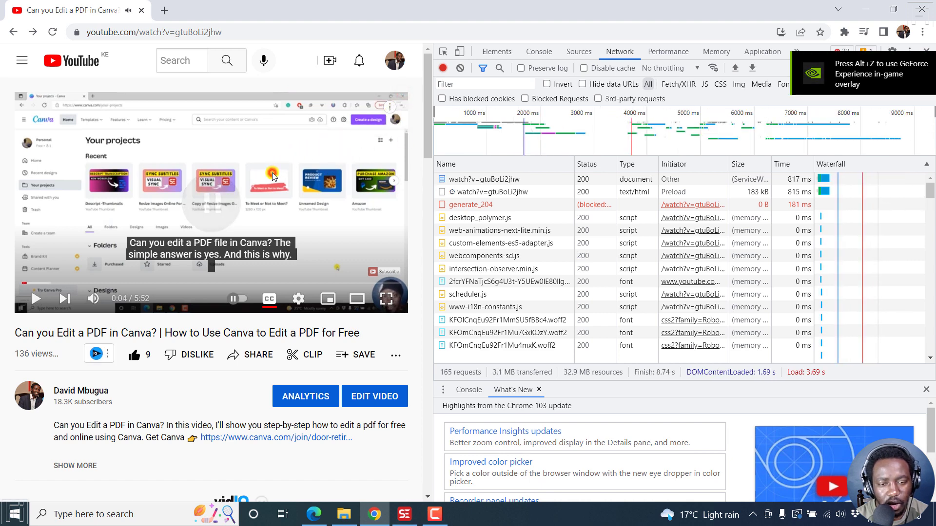
key("space")
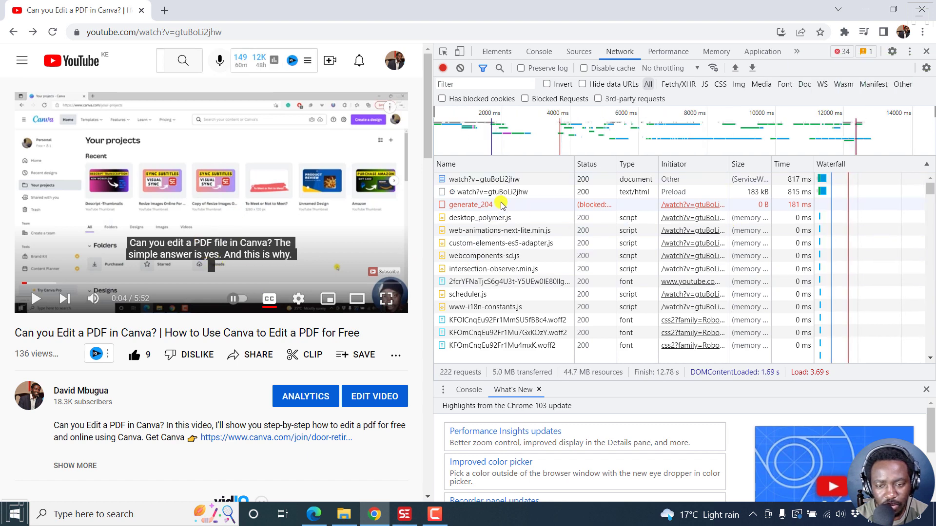
left_click(459, 84)
type("timed")
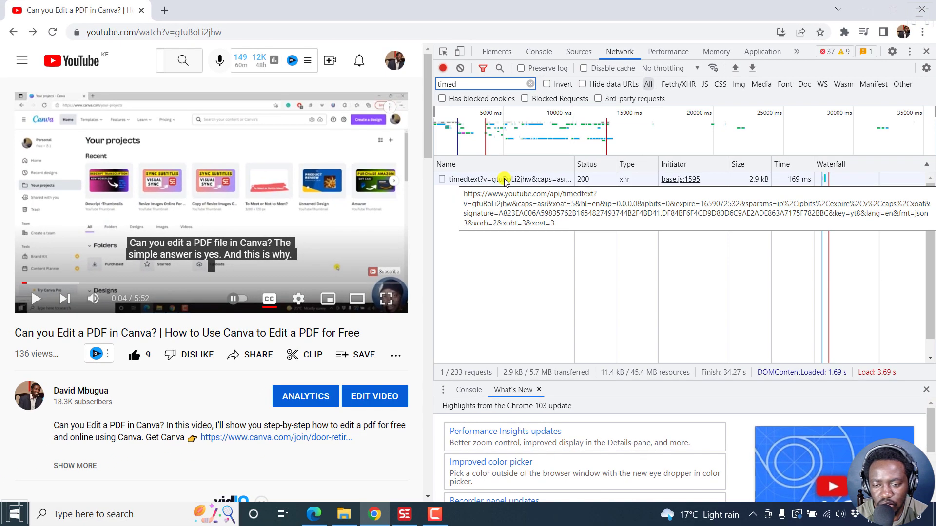
- Download the timedtext request's response as f.txt and view its JSON captions in Notepad
double_click(394, 227)
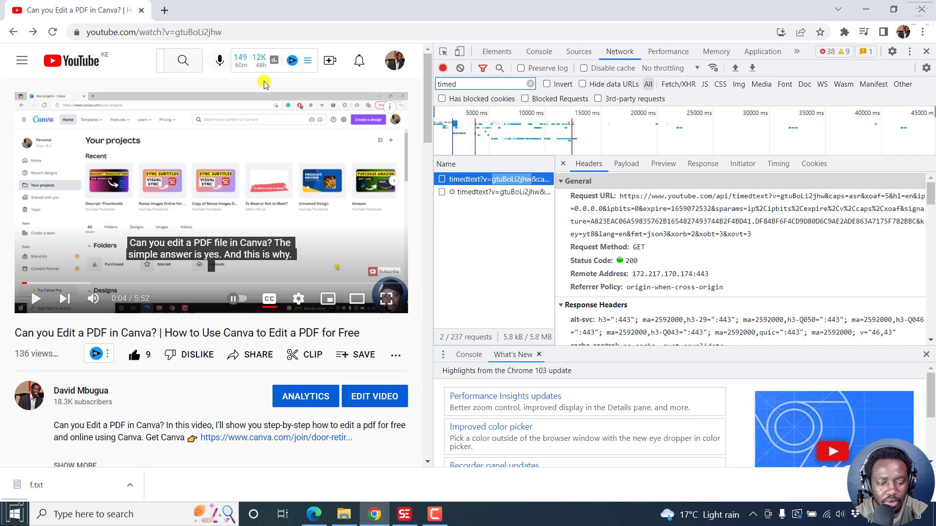
left_click(259, 61)
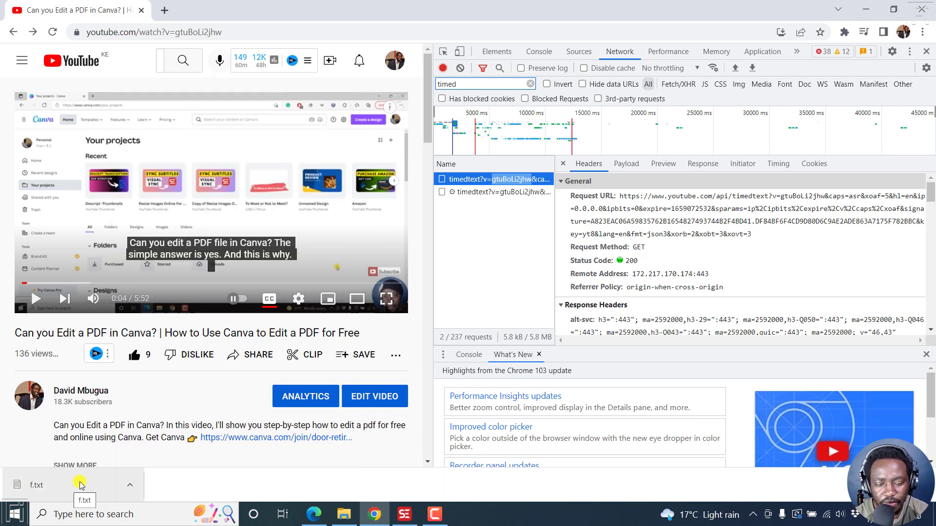
left_click(81, 484)
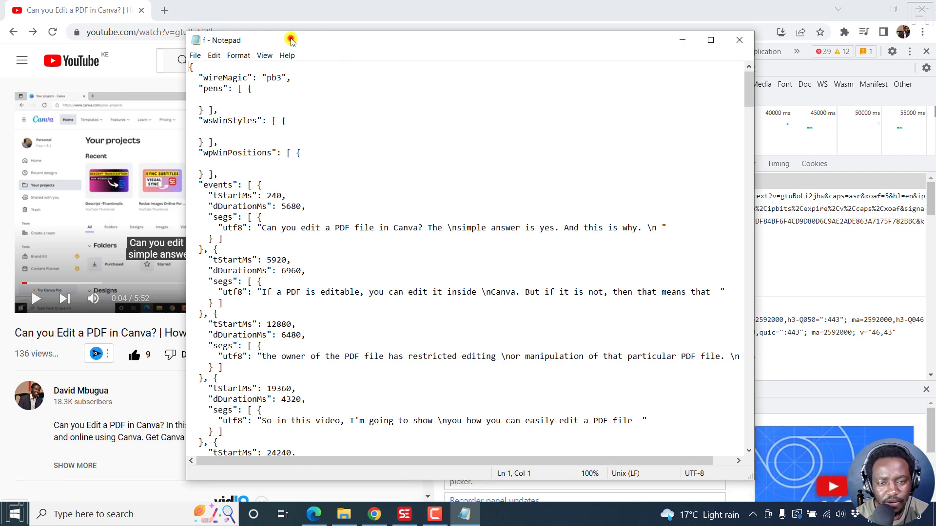
- Move the f.txt Notepad window right and minimize Chrome to reveal Subtitle Edit
left_click_drag(290, 40, 463, 30)
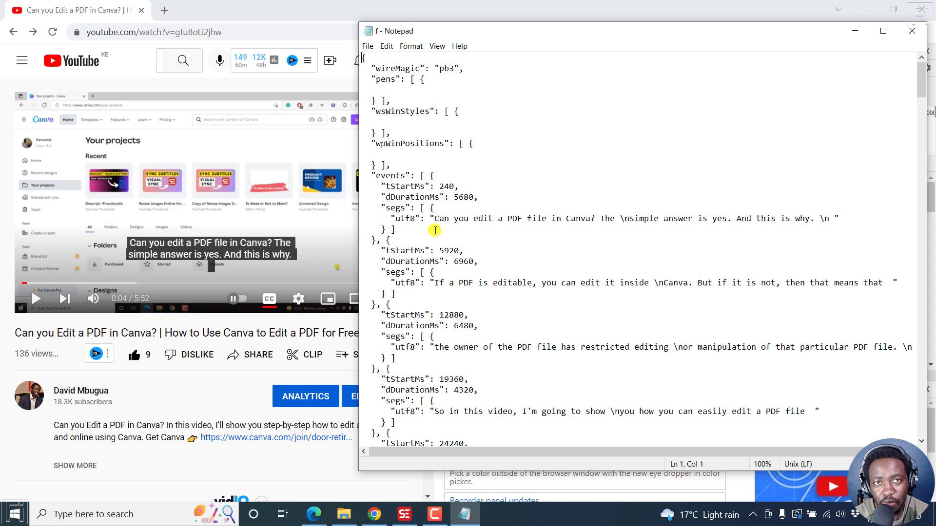
left_click(866, 10)
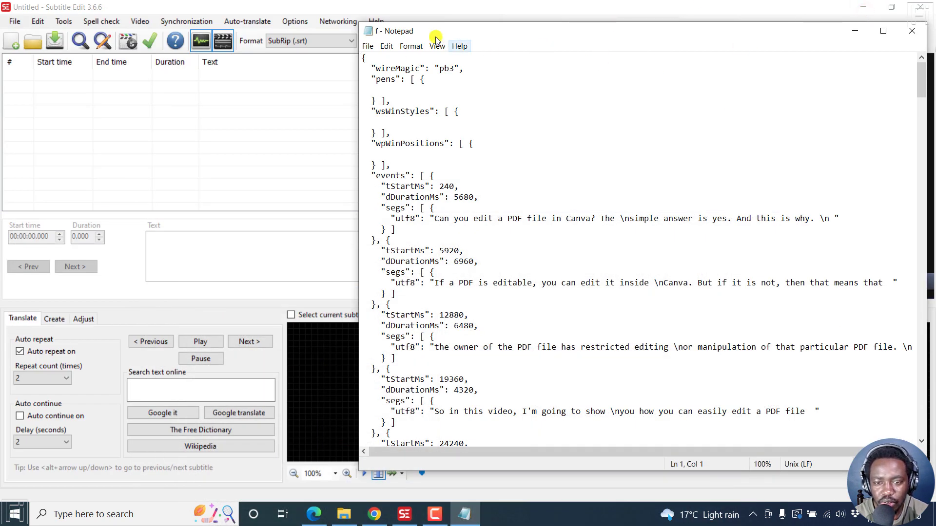
- Drag f.txt from Downloads into Subtitle Edit, loading it as Google Play json captions
left_click_drag(502, 31, 540, 100)
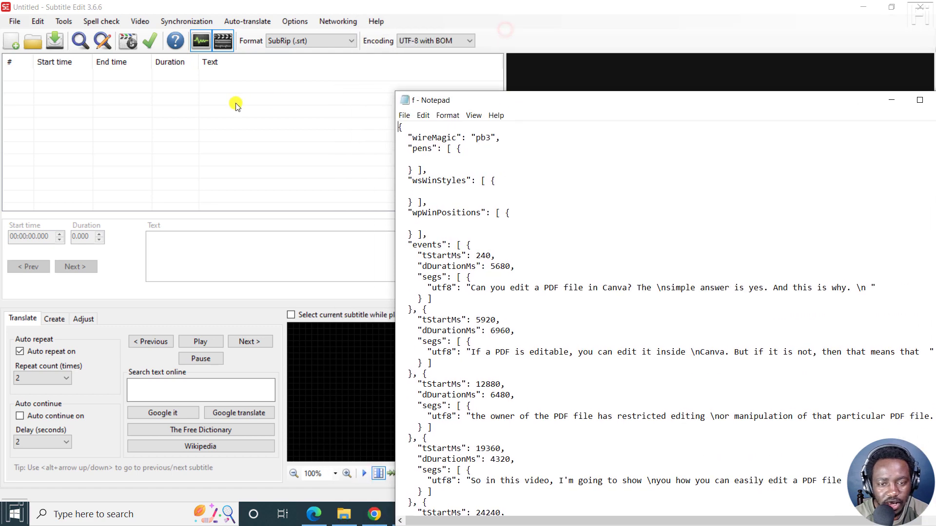
left_click(892, 100)
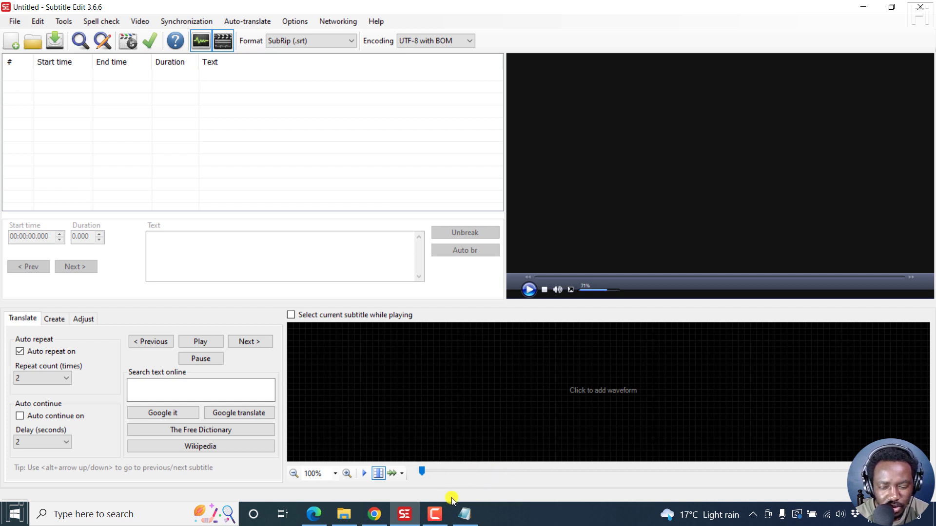
left_click(344, 515)
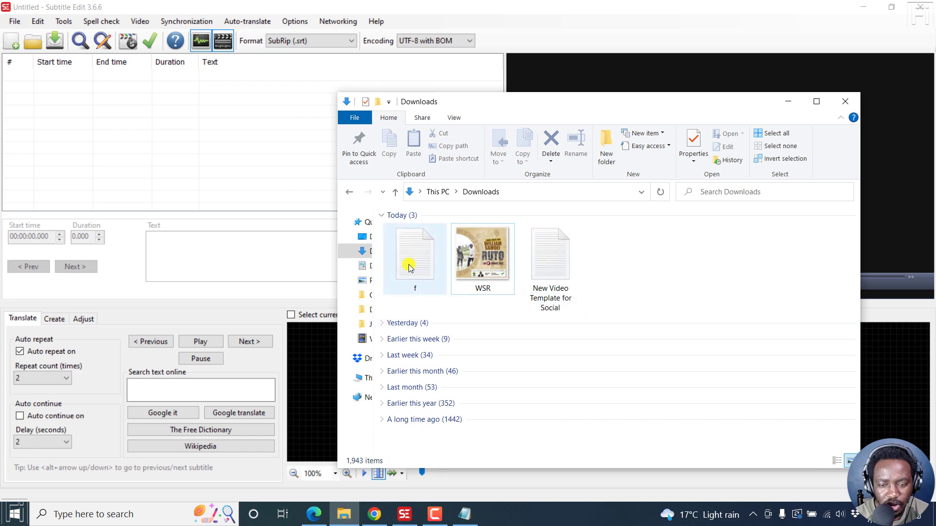
left_click_drag(419, 265, 245, 138)
left_click(302, 3)
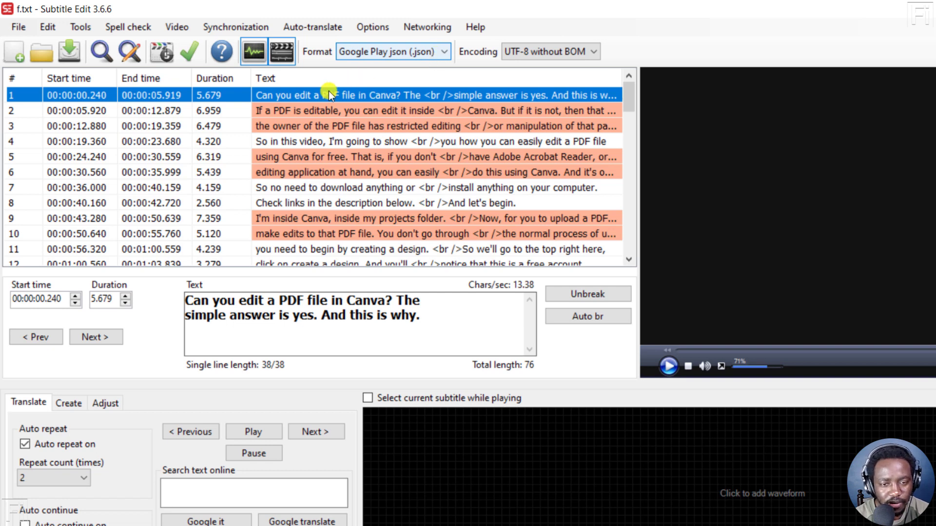
- Compare subtitle 3's raw source view with the f.txt Notepad, then return to list view
left_click(204, 125)
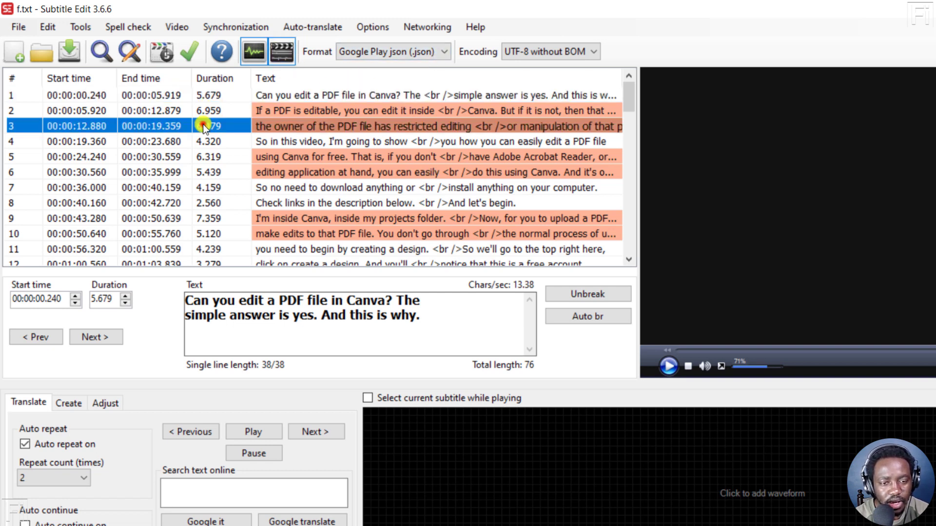
key("F2")
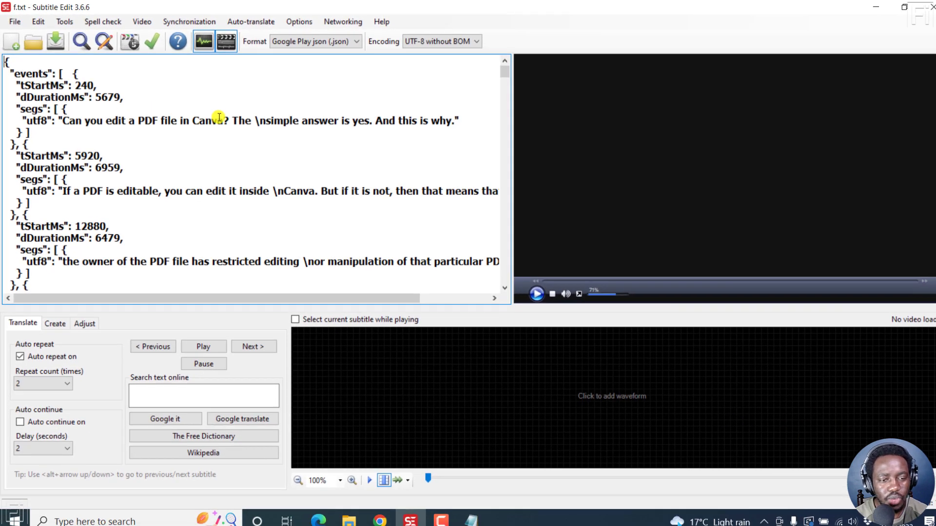
left_click(471, 521)
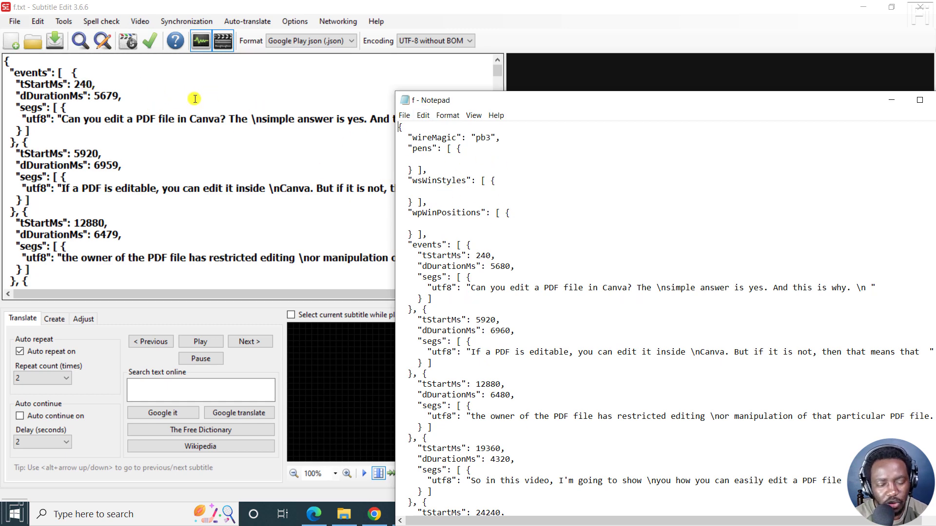
left_click(173, 101)
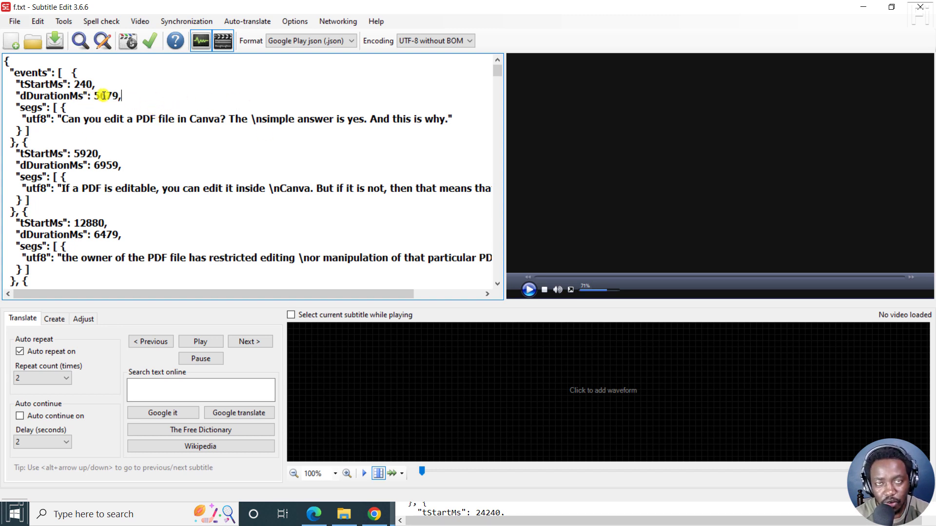
key("F2")
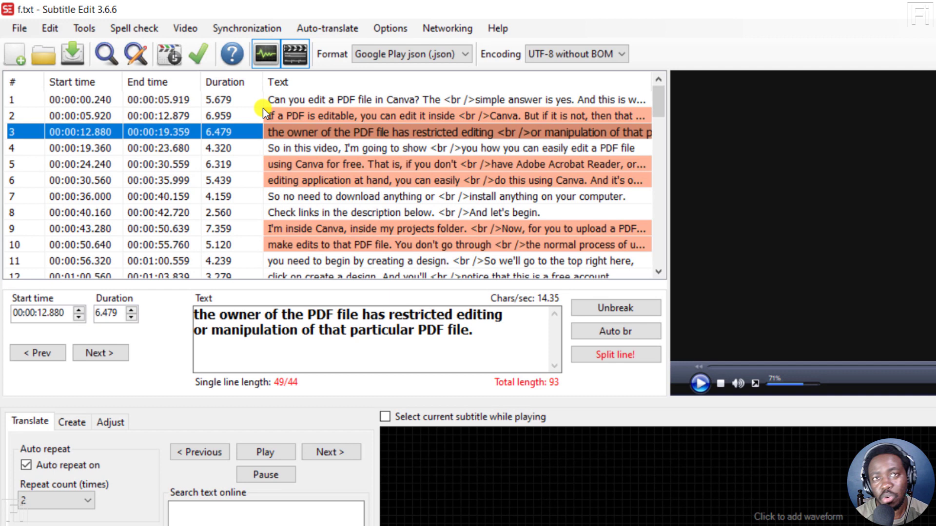
- Switch the subtitle format to SubRip (.srt)
left_click(462, 54)
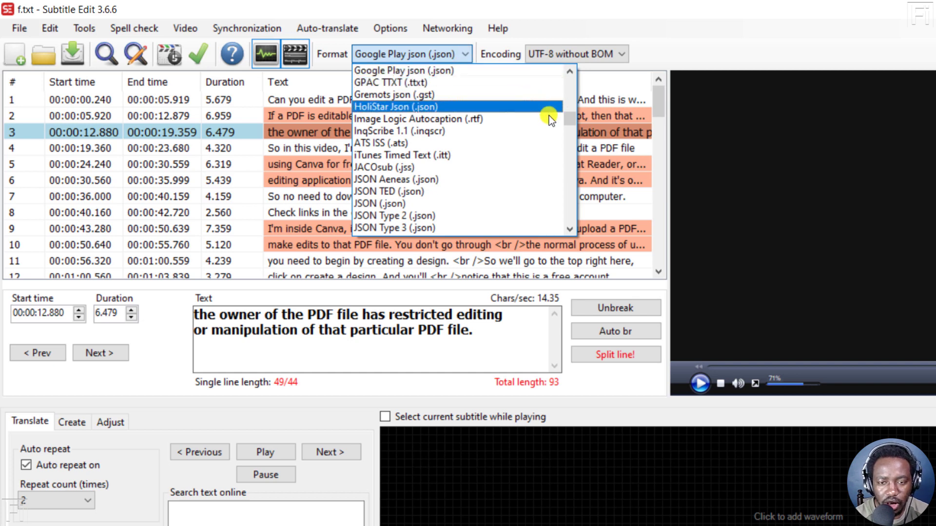
left_click_drag(571, 120, 569, 66)
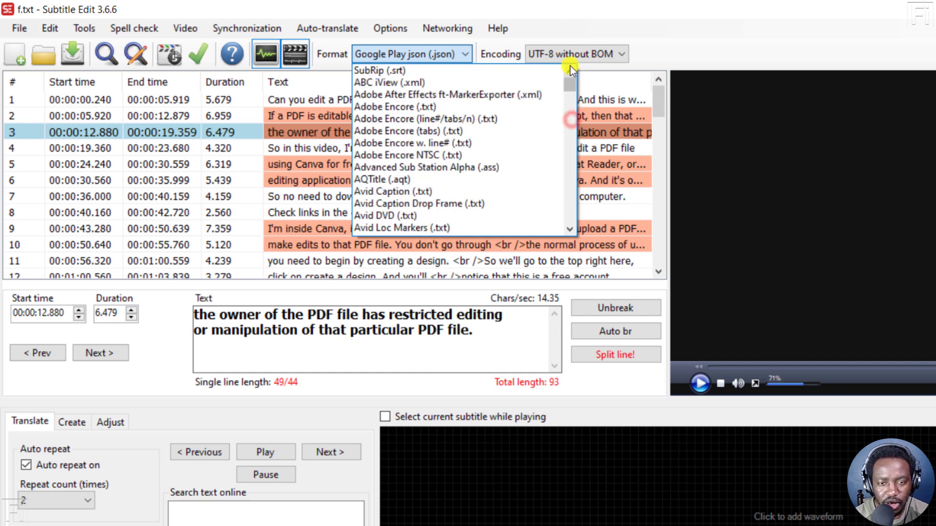
left_click(381, 71)
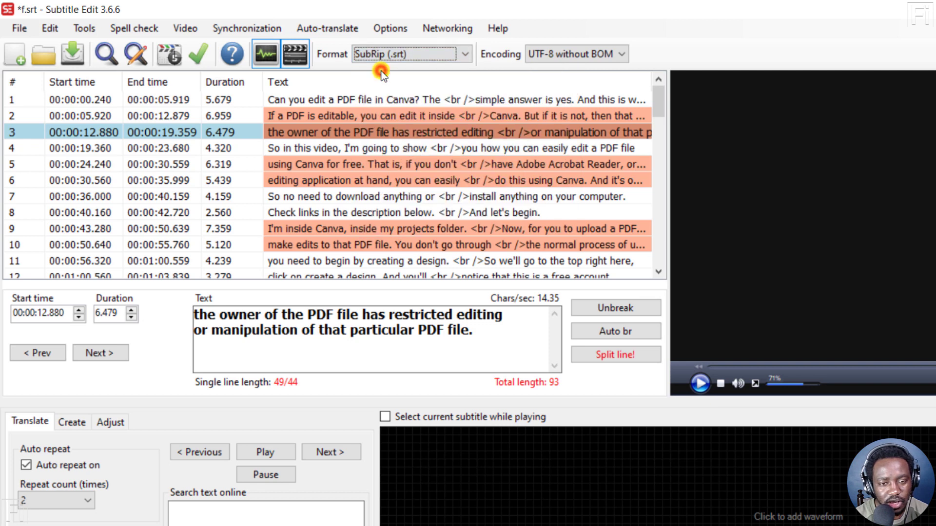
- Check subtitle 4 in raw SRT source view and start saving under a new name
left_click(248, 148)
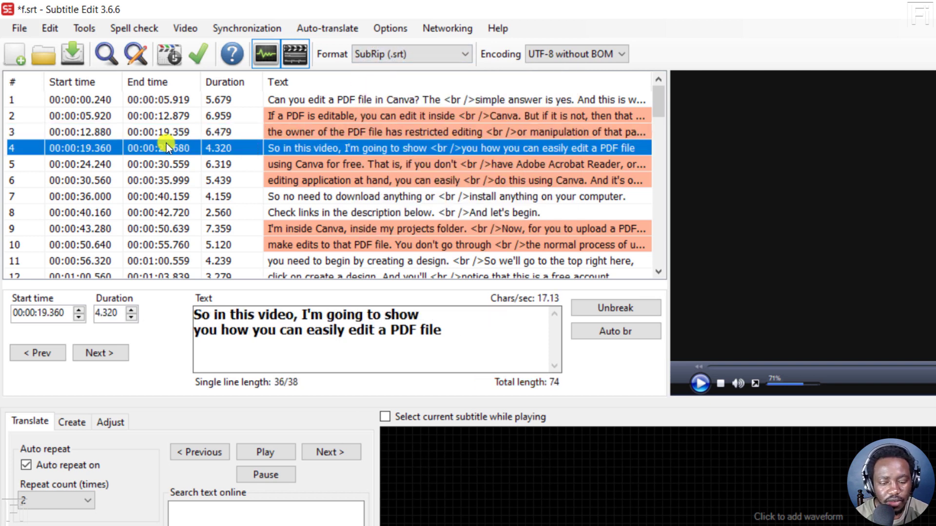
key("F2")
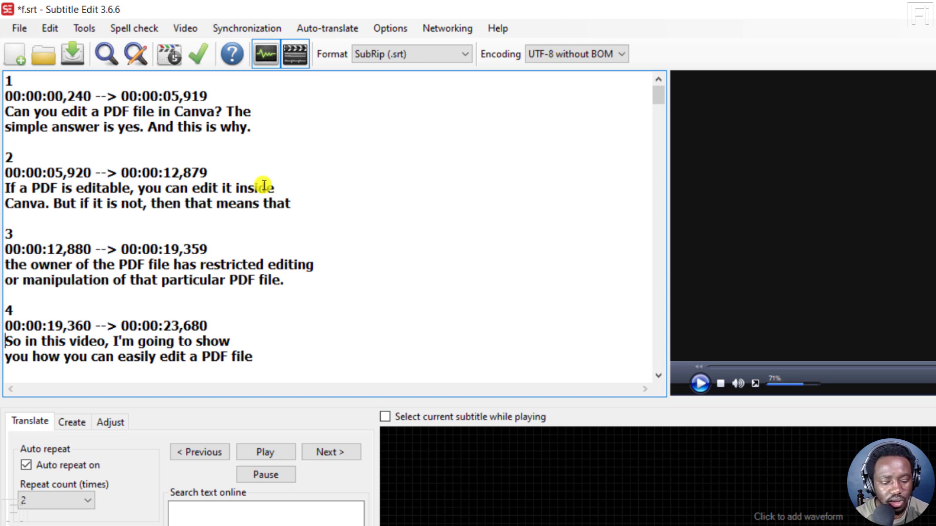
key("ctrl+shift+s")
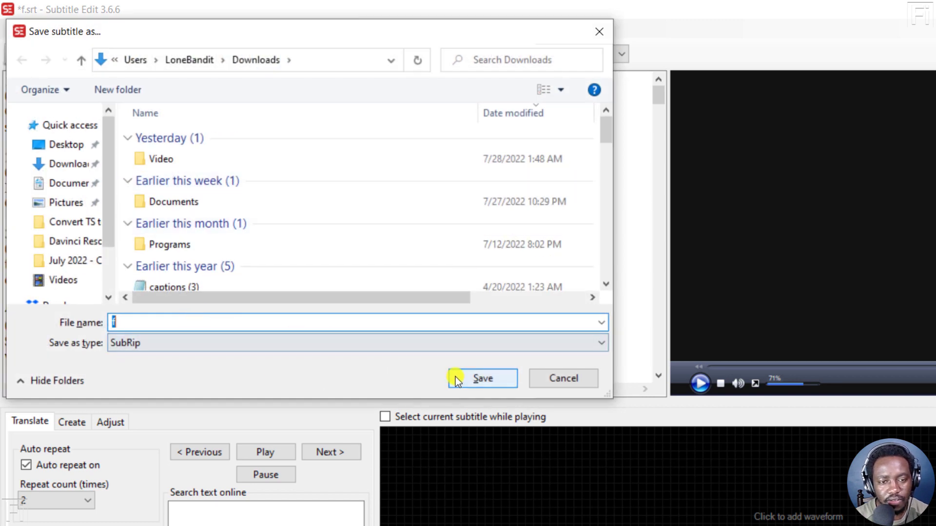
- Save the subtitles as f.srt in Downloads and open the new file in Notepad
left_click(480, 380)
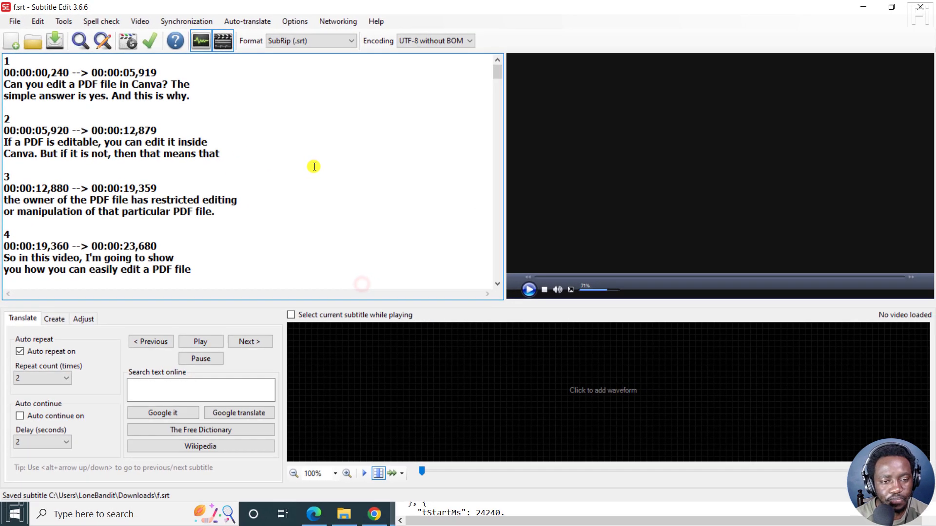
left_click(340, 517)
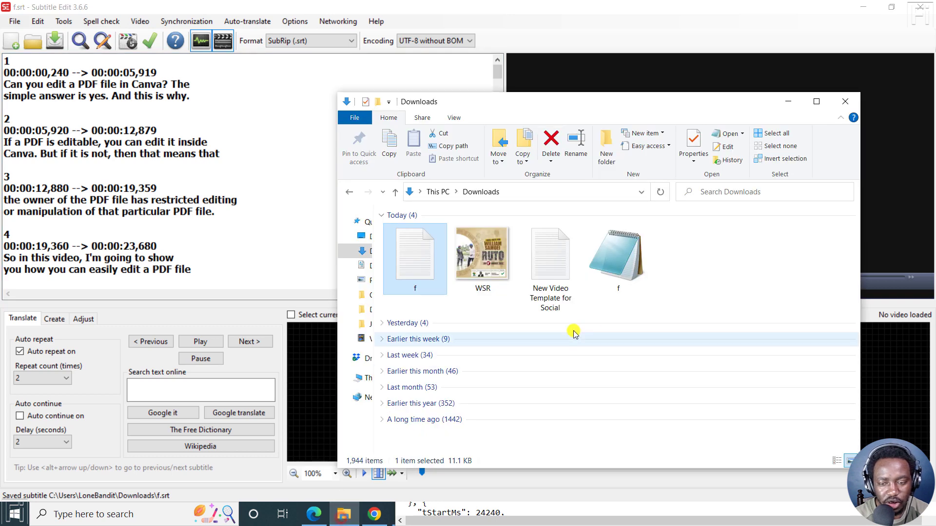
left_click(662, 194)
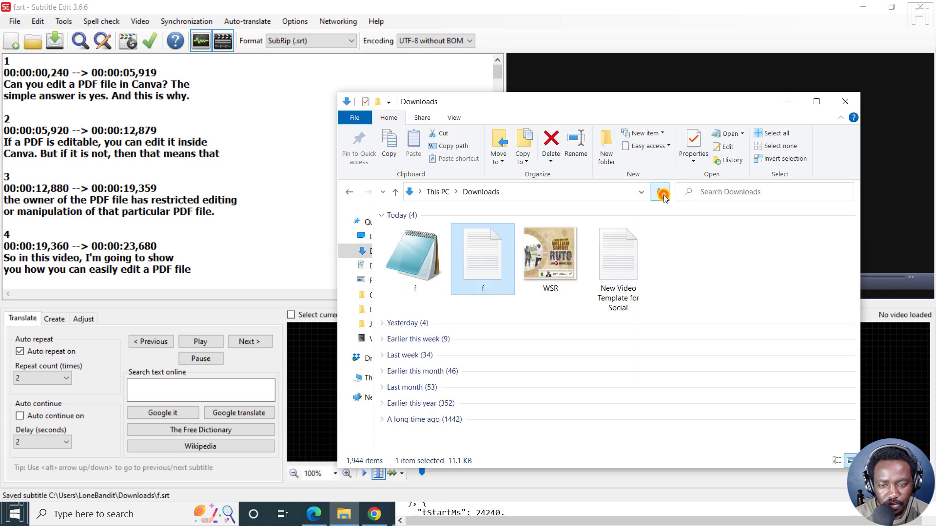
double_click(416, 254)
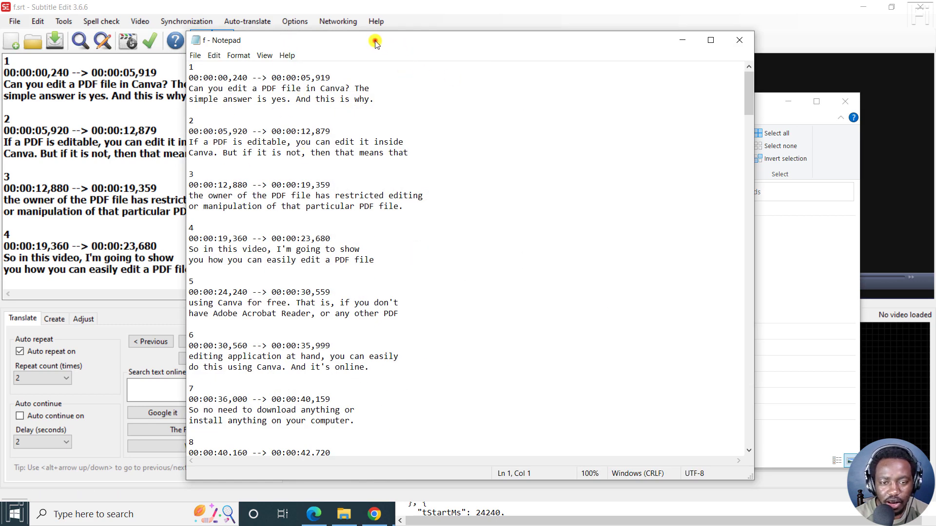
- Arrange the SRT and JSON Notepad windows side by side
left_click_drag(375, 41, 547, 17)
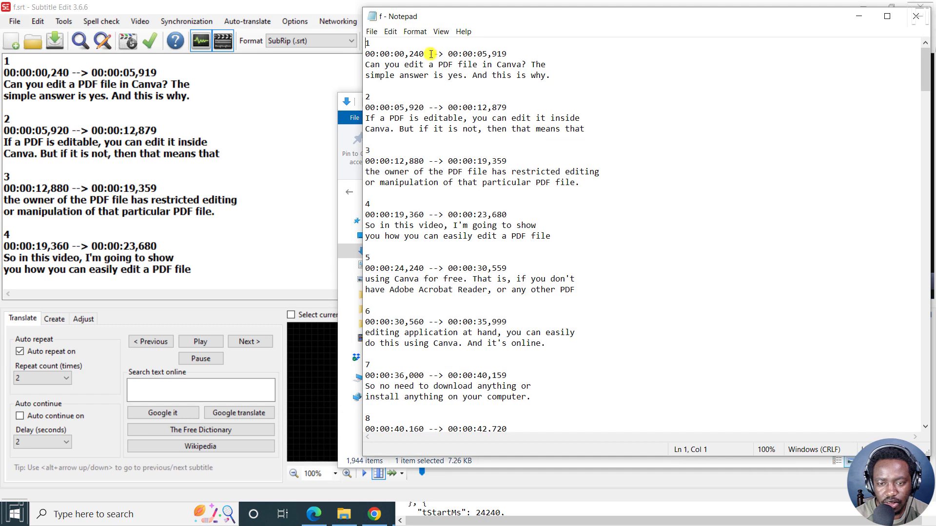
left_click_drag(362, 77, 492, 78)
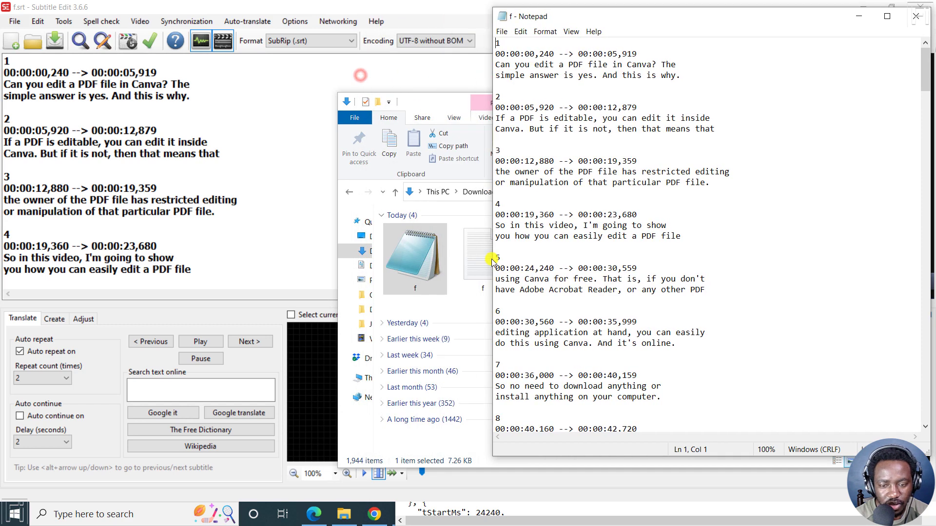
left_click(355, 4)
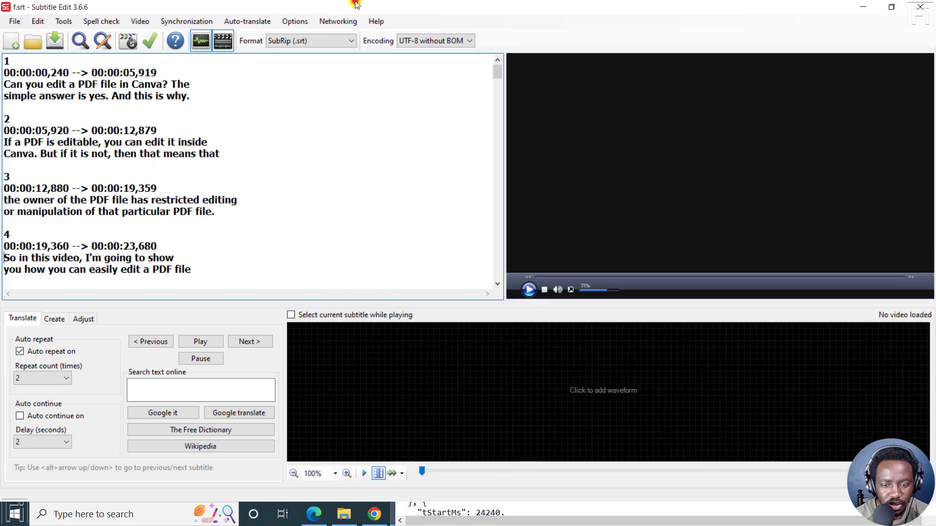
left_click(429, 510)
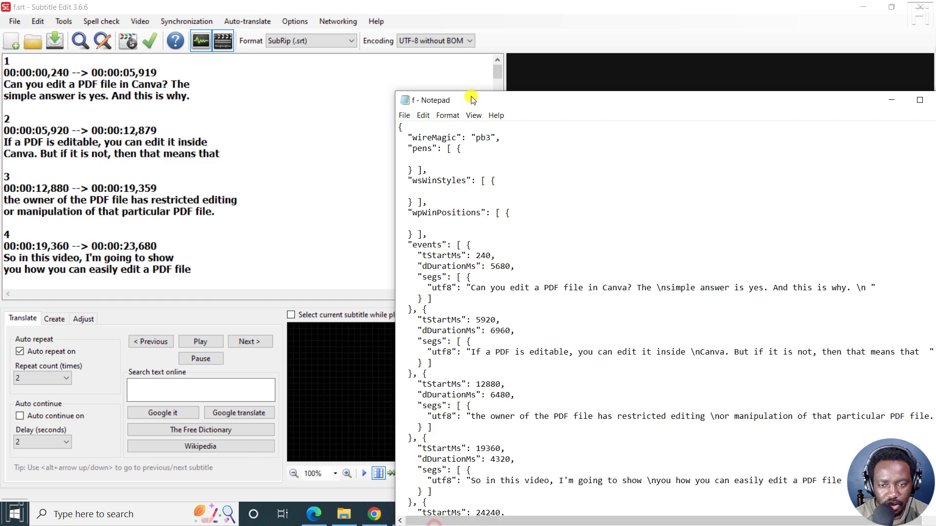
left_click_drag(470, 98, 117, 27)
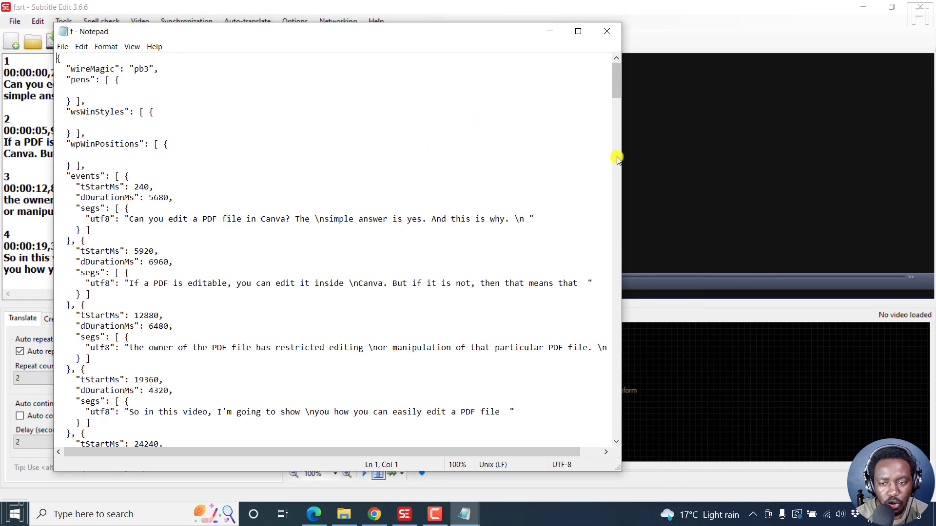
left_click_drag(622, 153, 429, 151)
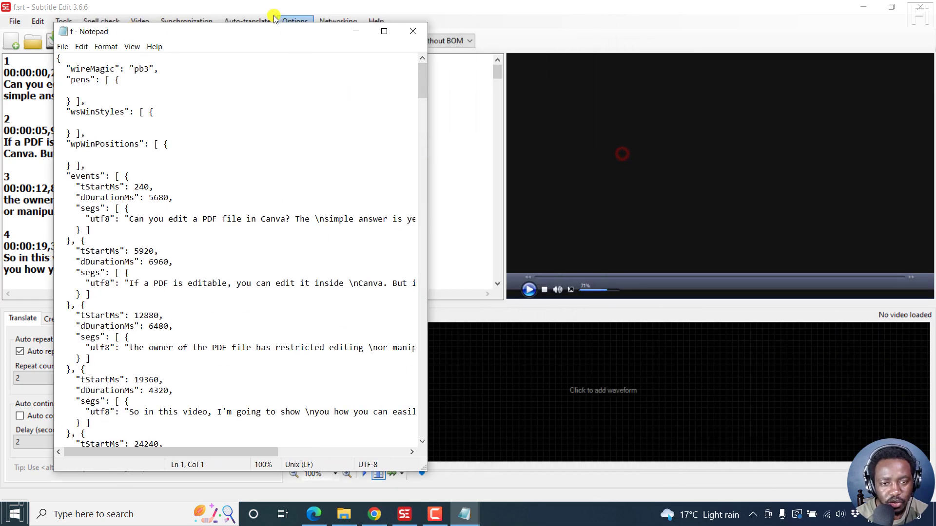
left_click_drag(267, 28, 224, 50)
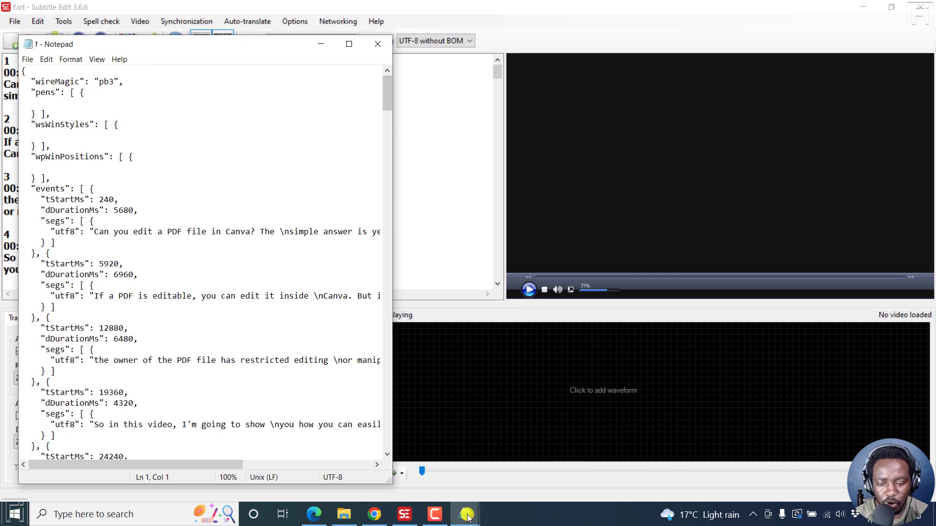
mouse_move(464, 512)
left_click(518, 468)
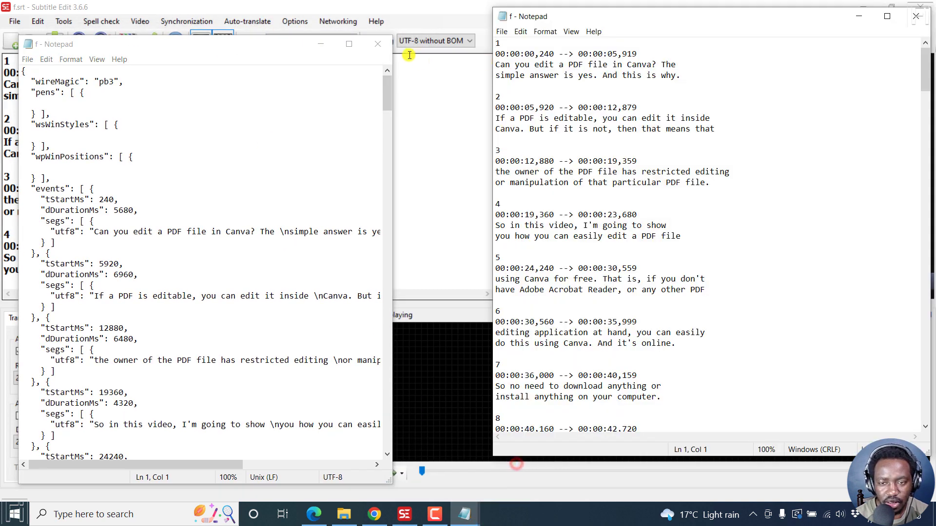
left_click_drag(307, 37, 296, 4)
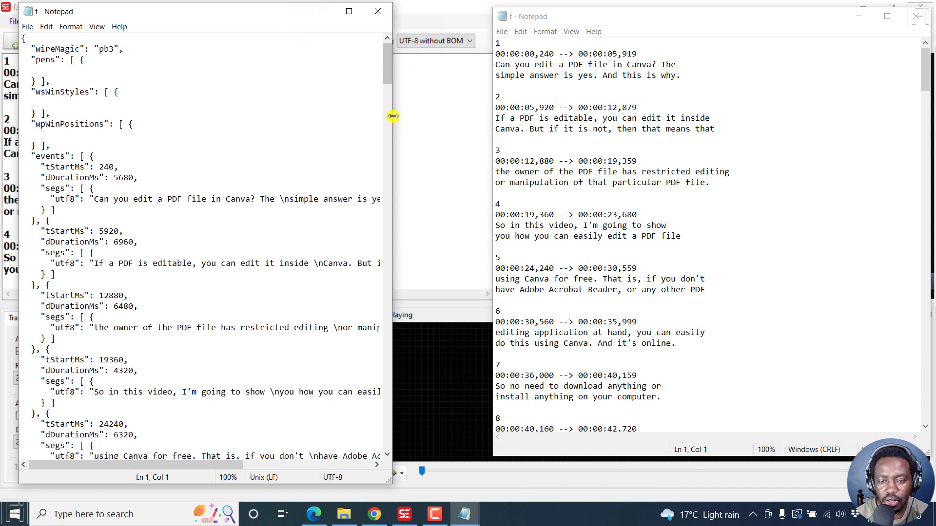
left_click_drag(393, 116, 457, 125)
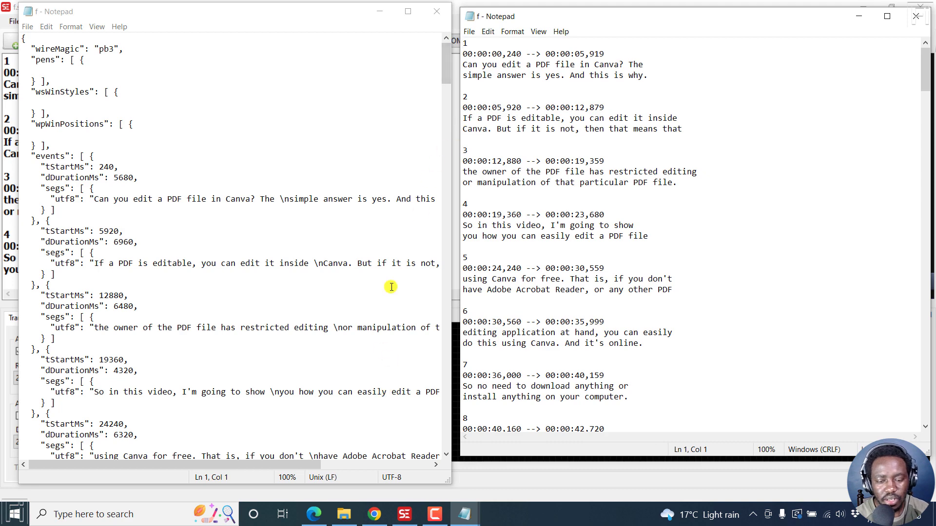
- Return to the captioned YouTube video in Chrome and open a new blank tab
left_click(373, 517)
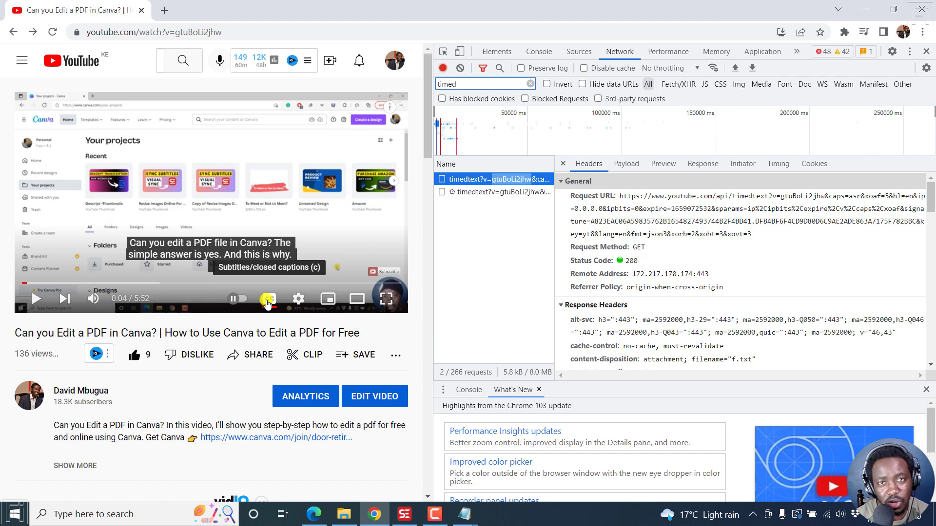
left_click(163, 10)
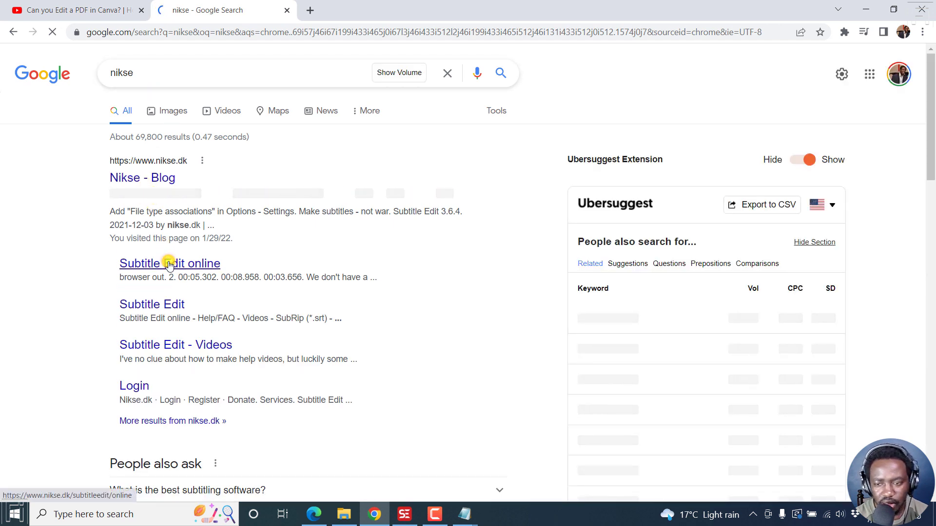
- Open Subtitle Edit online, start a new empty subtitle, and bring up Open subtitle file
left_click(169, 264)
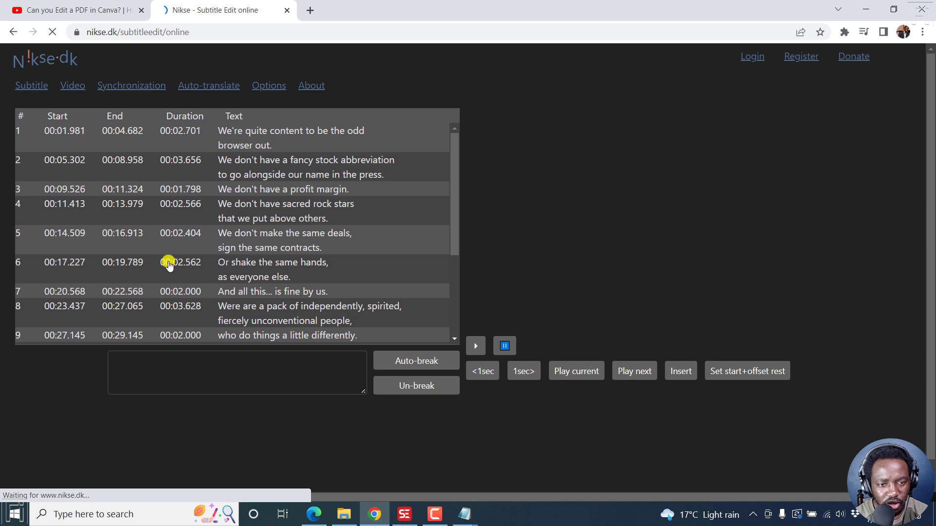
left_click(29, 86)
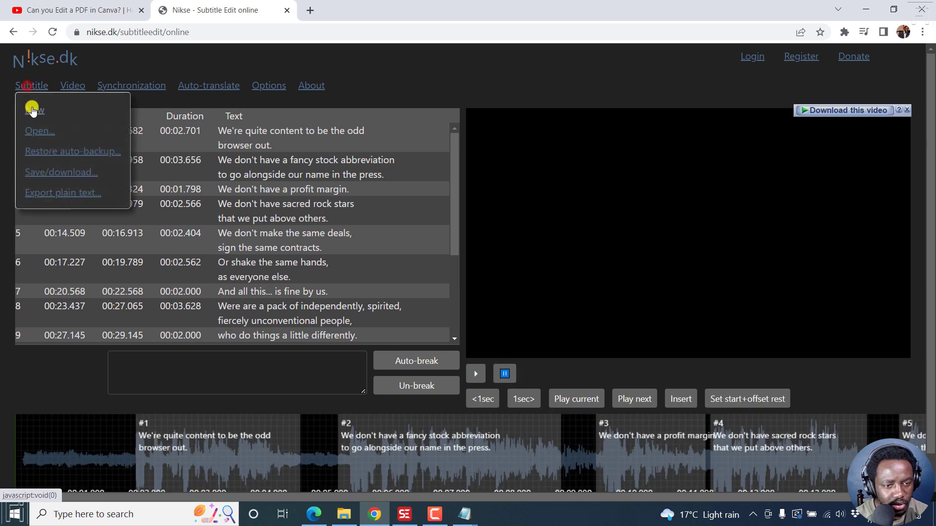
left_click(32, 110)
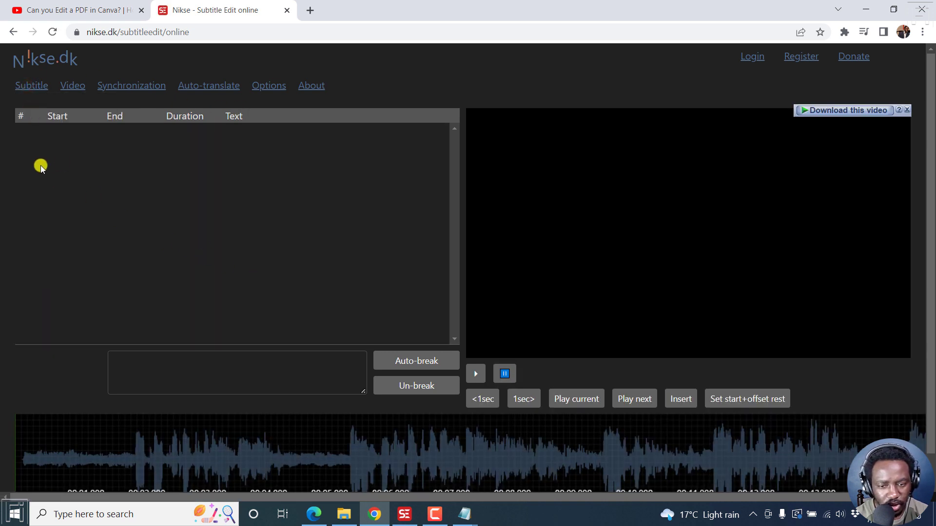
left_click(27, 86)
left_click(37, 131)
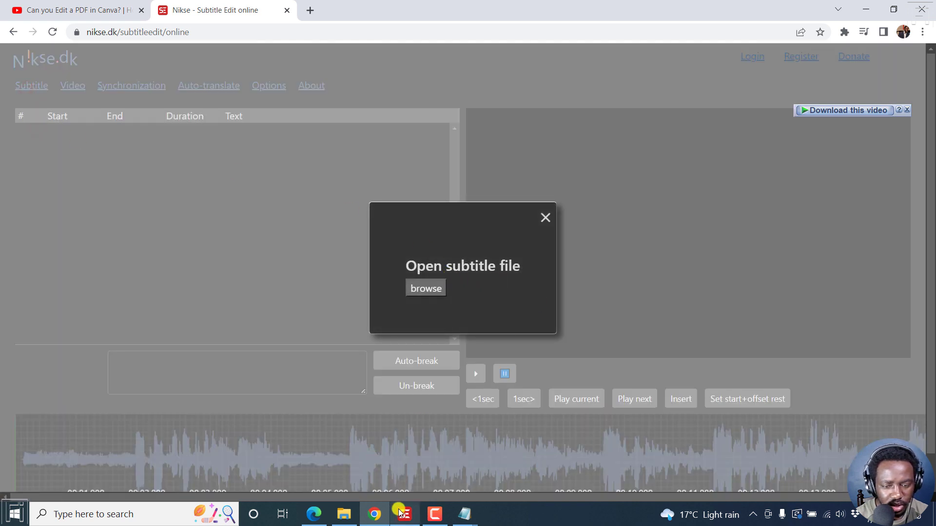
- Drag the caption file f from the Downloads folder onto the Subtitle Edit online page
left_click(344, 515)
left_click(472, 247)
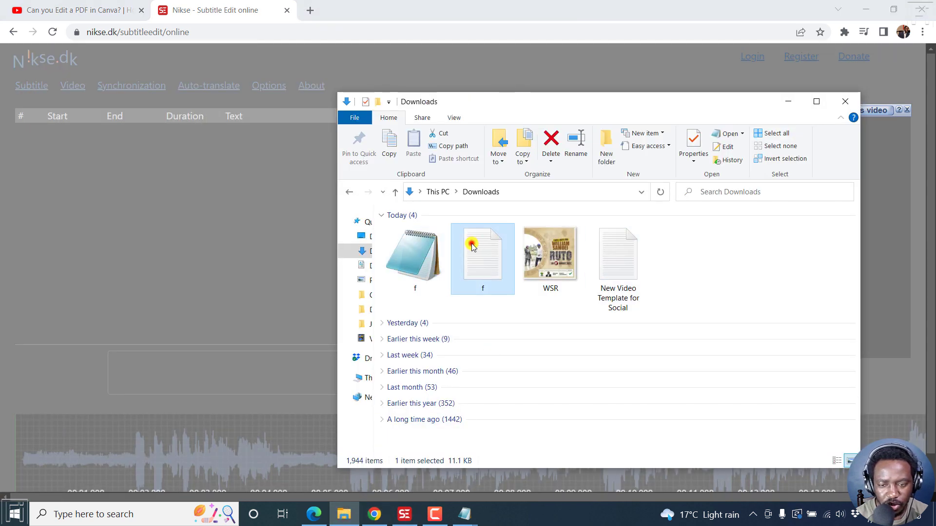
left_click_drag(495, 108, 705, 135)
left_click_drag(673, 278, 432, 281)
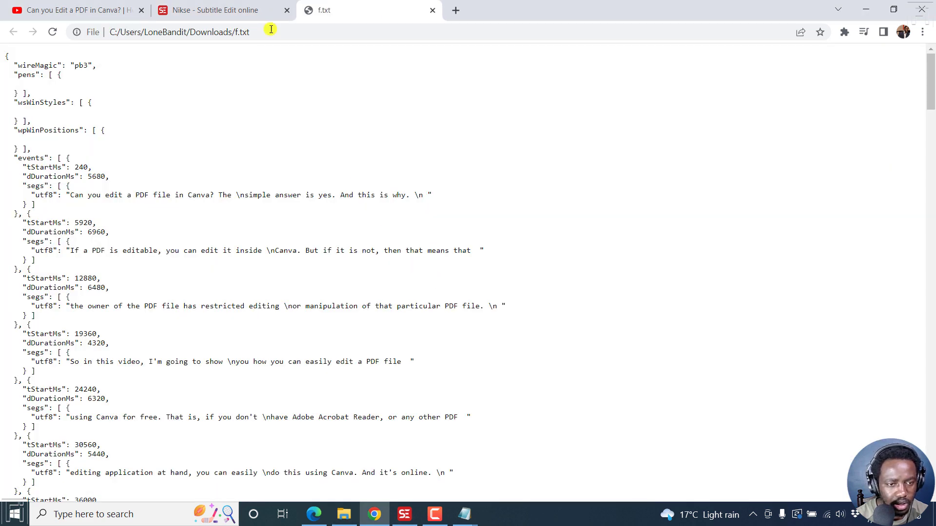
- Open f from Downloads via Browse, loading its 62 timed subtitle lines
left_click(231, 6)
left_click(420, 289)
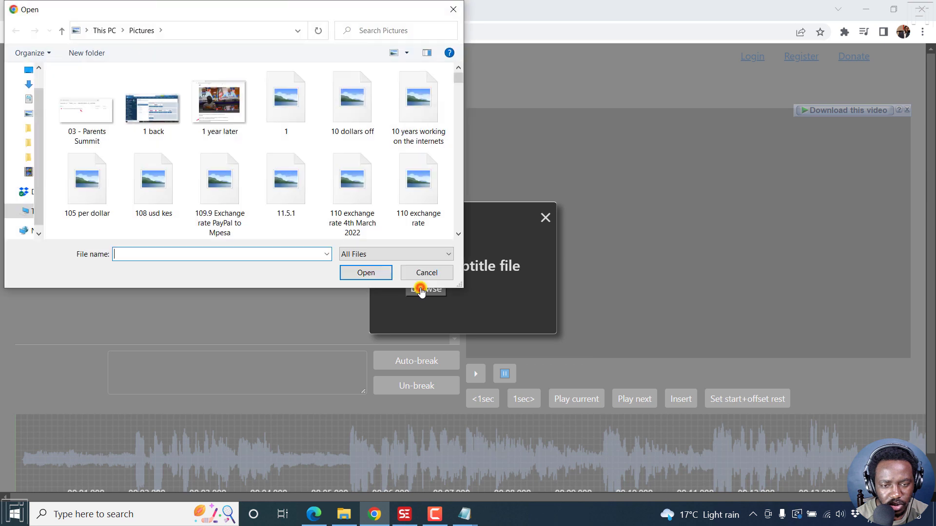
left_click(27, 85)
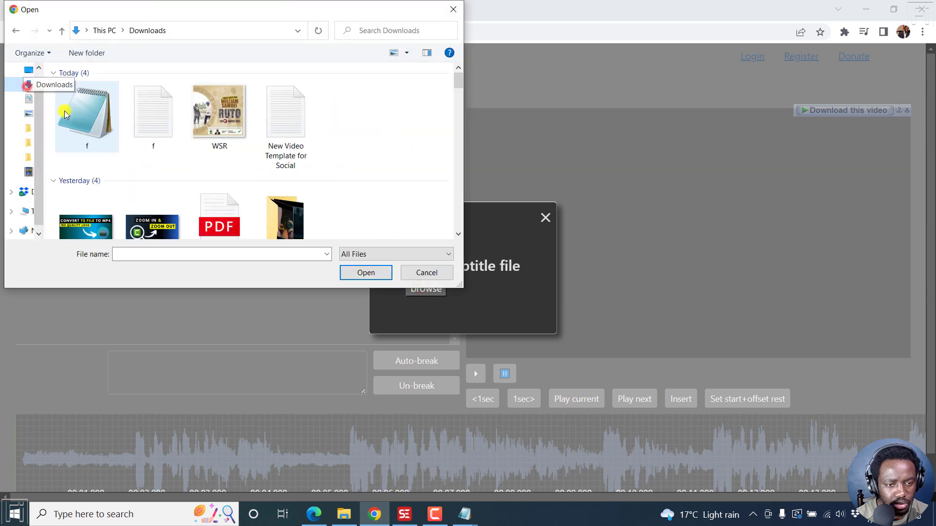
left_click(172, 125)
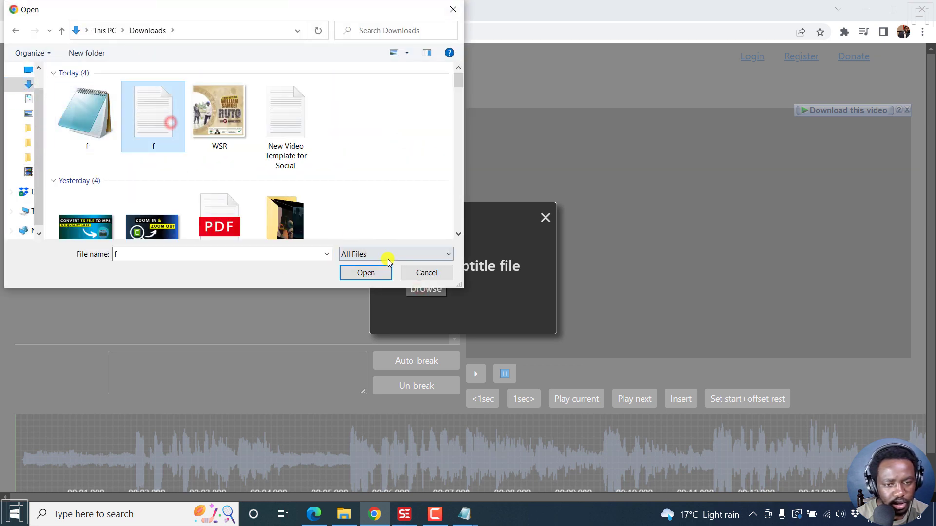
left_click(361, 272)
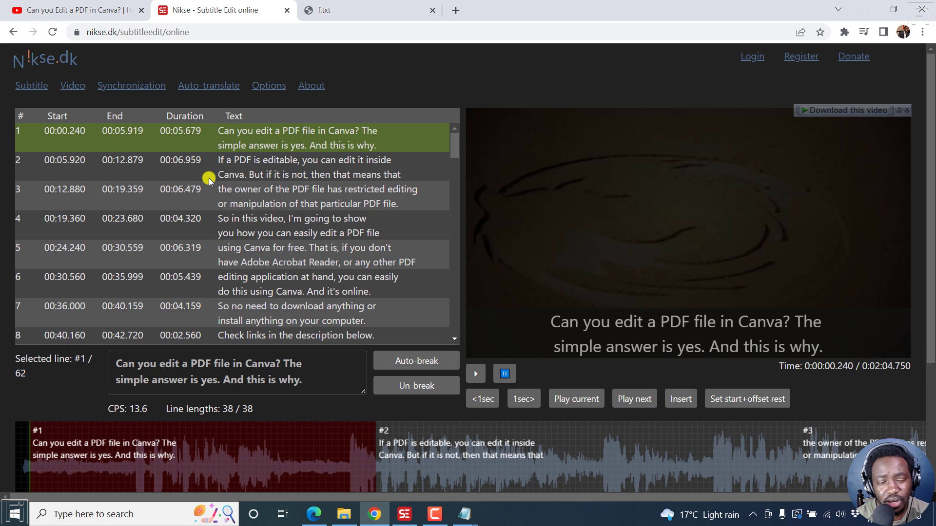
- Export the captions as plain text f (1).txt, view it in Notepad, then minimize Notepad
left_click(20, 87)
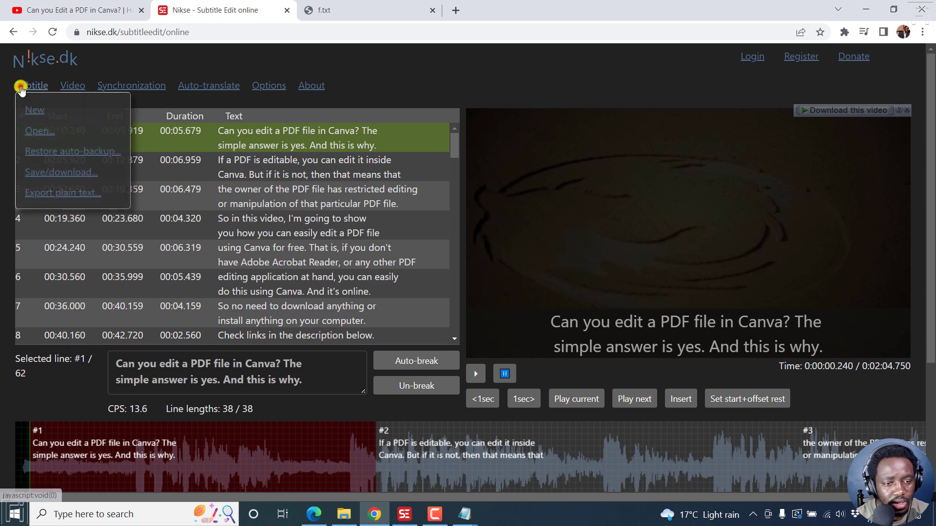
left_click(66, 193)
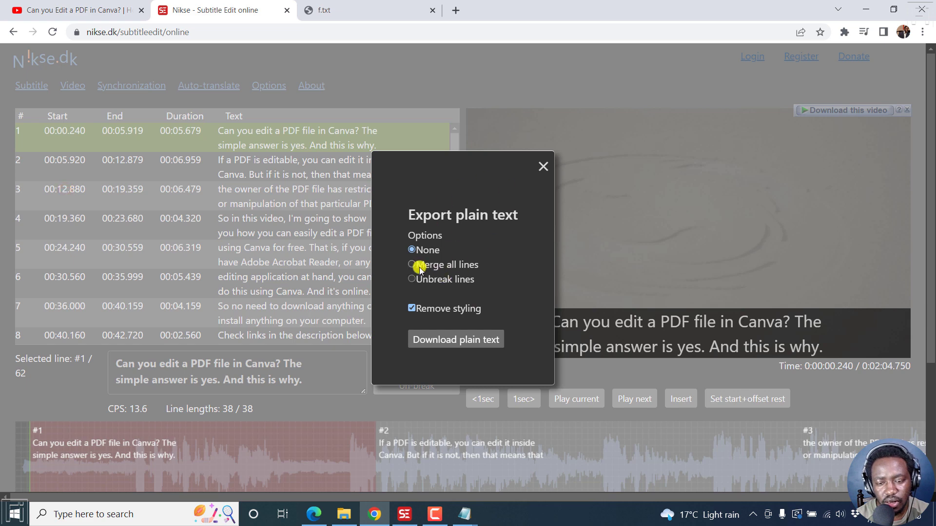
left_click(469, 340)
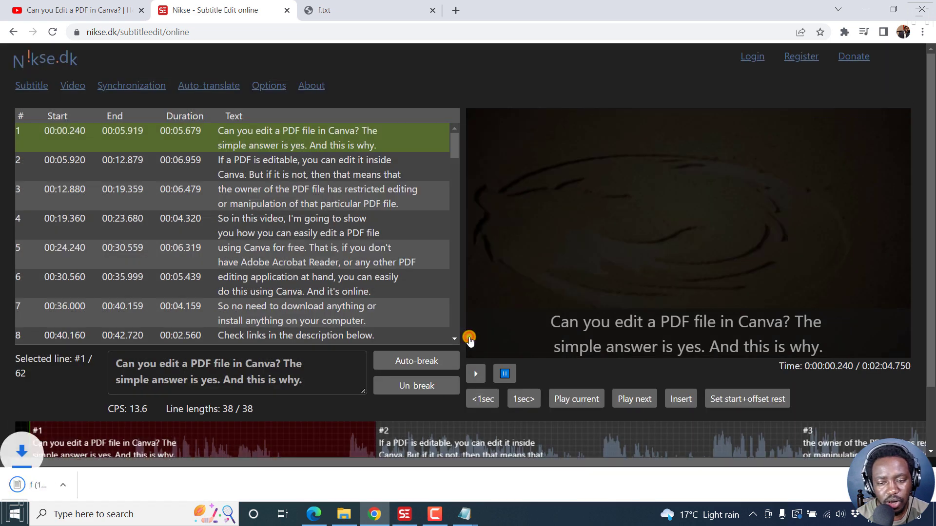
left_click(76, 485)
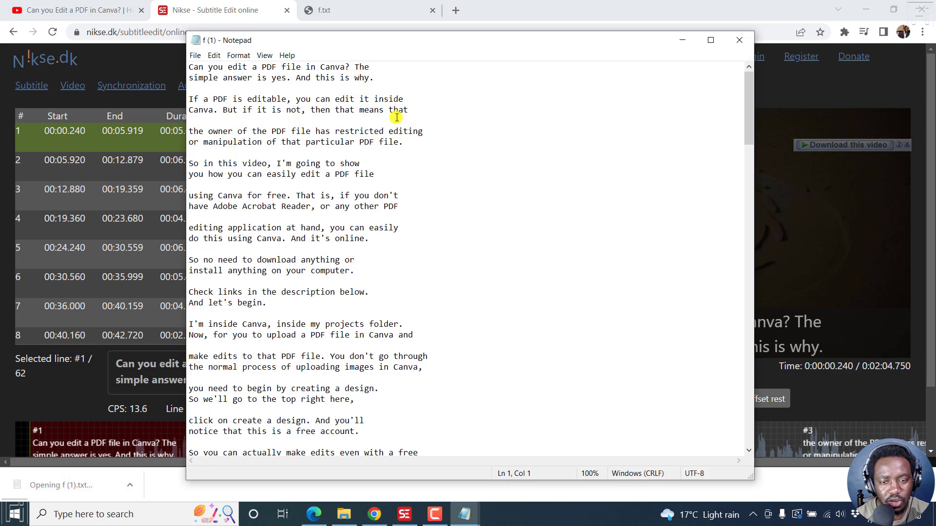
left_click(681, 40)
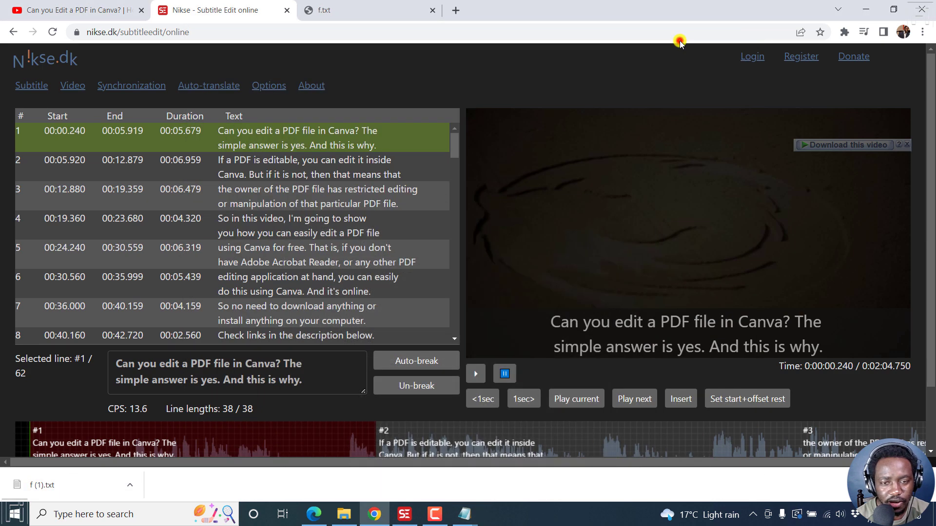
- Download the subtitles in SubRip format as f.txt.srt and open it in Notepad
left_click(27, 90)
left_click(54, 173)
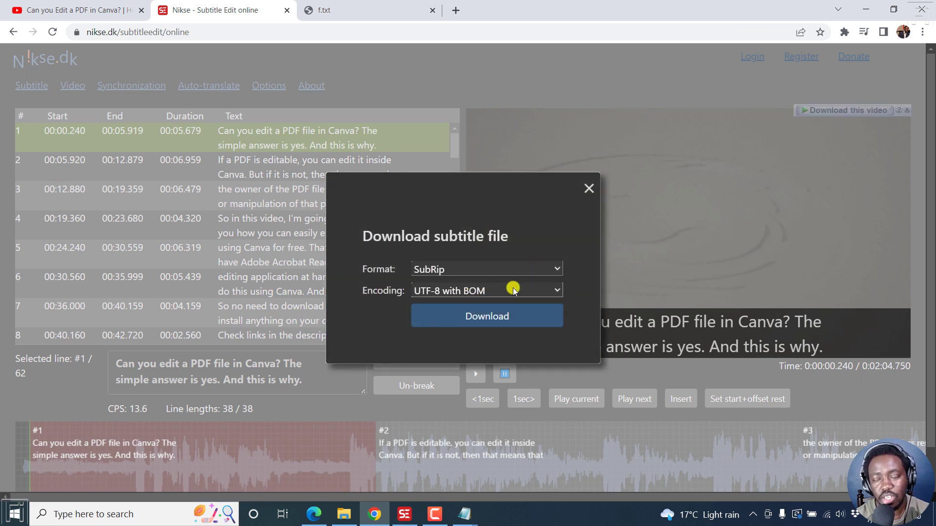
left_click(497, 316)
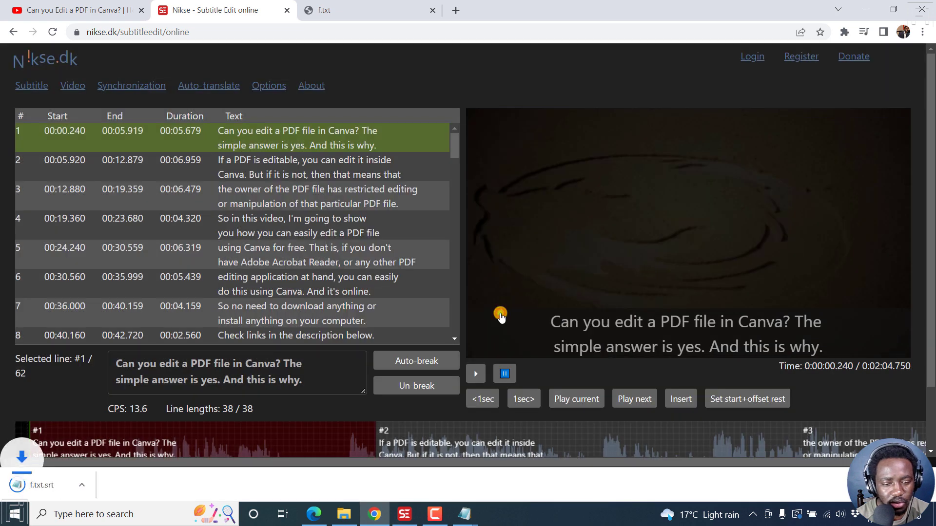
left_click(44, 485)
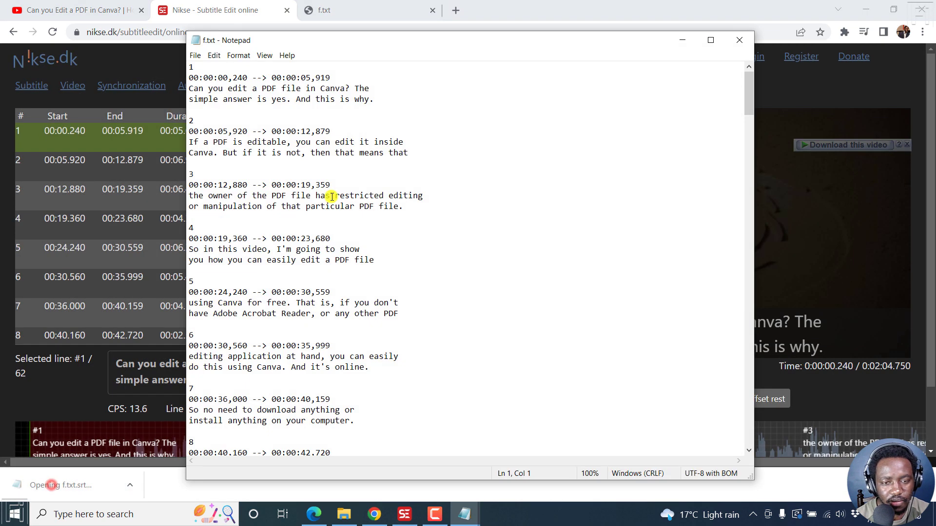
- Place the f Notepad window beside the SRT text, then return to the browser
left_click(464, 515)
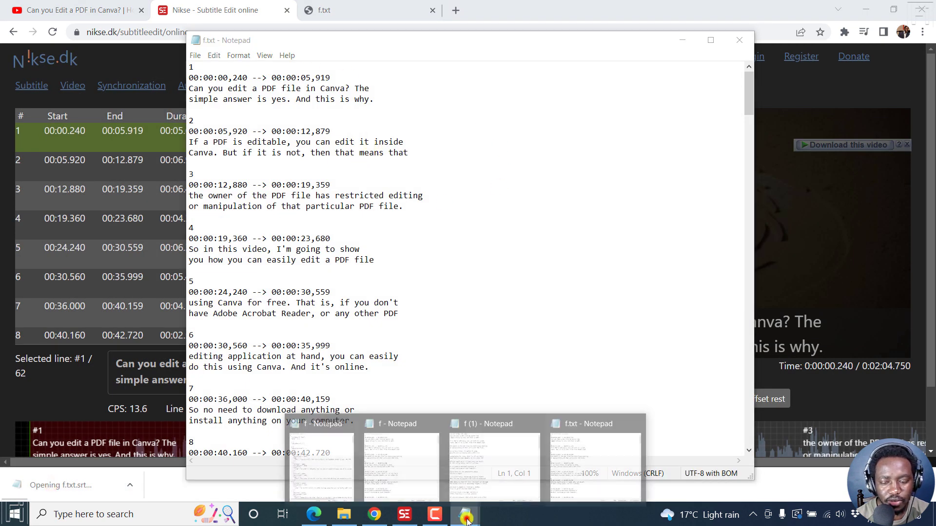
left_click(401, 464)
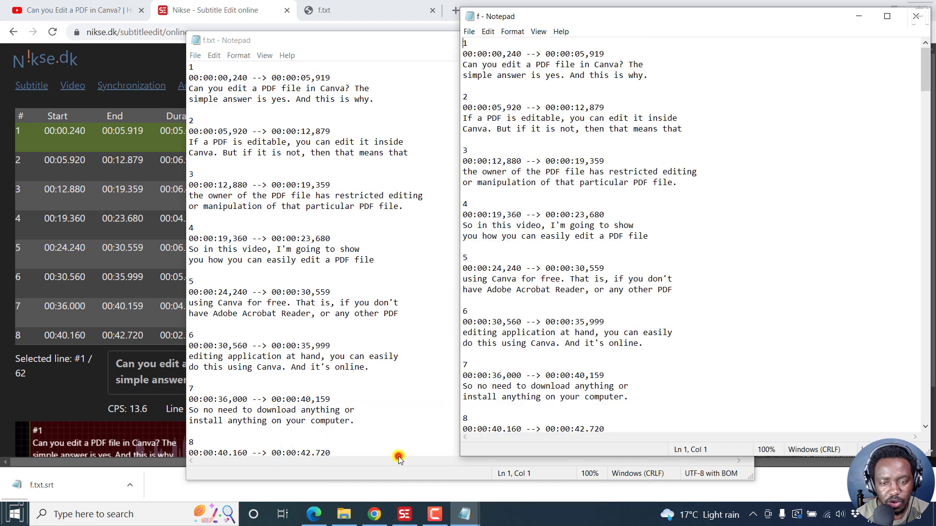
left_click_drag(495, 17, 571, 60)
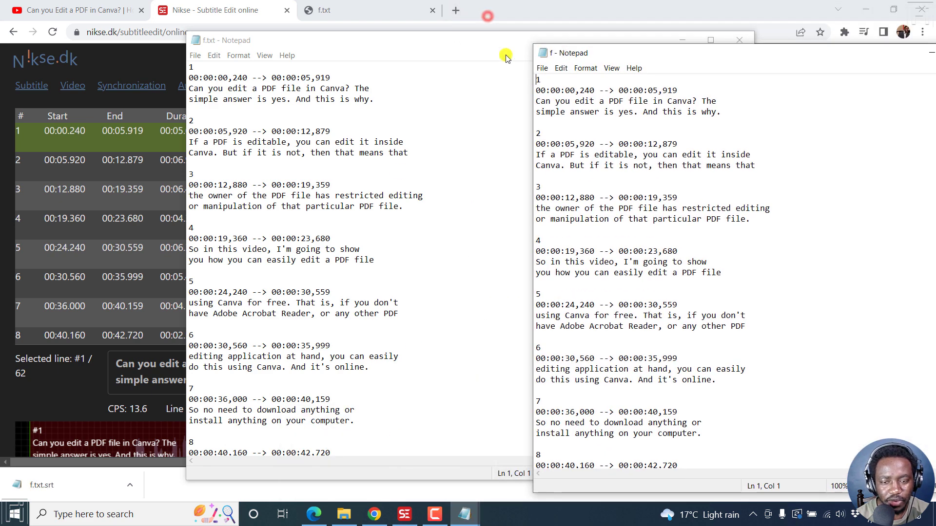
left_click(374, 514)
- Switch to the YouTube video tab showing the timedtext requests in DevTools Network
left_click(96, 5)
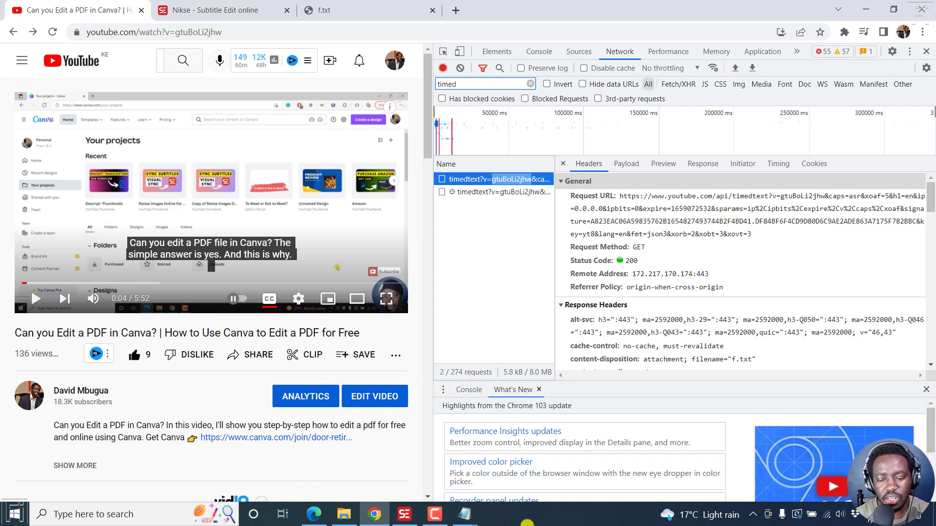
left_click(405, 515)
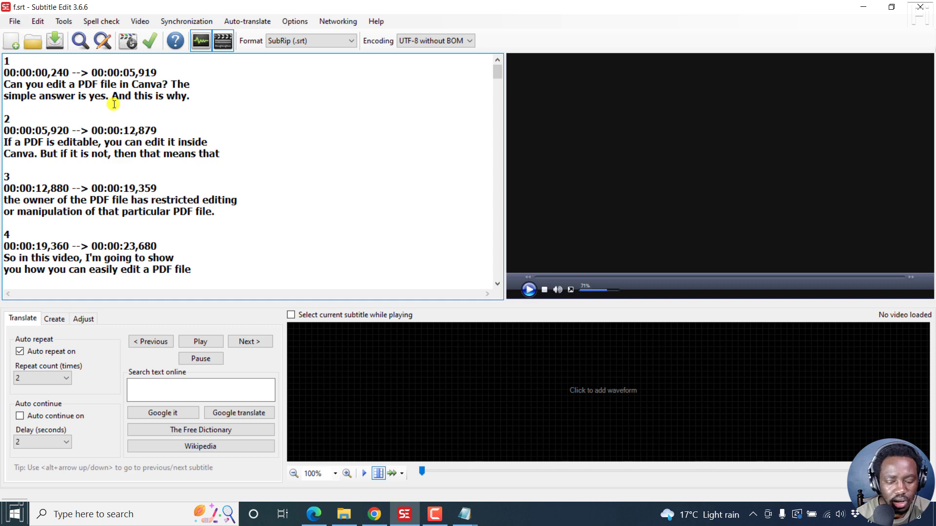
key("ctrl+F2")
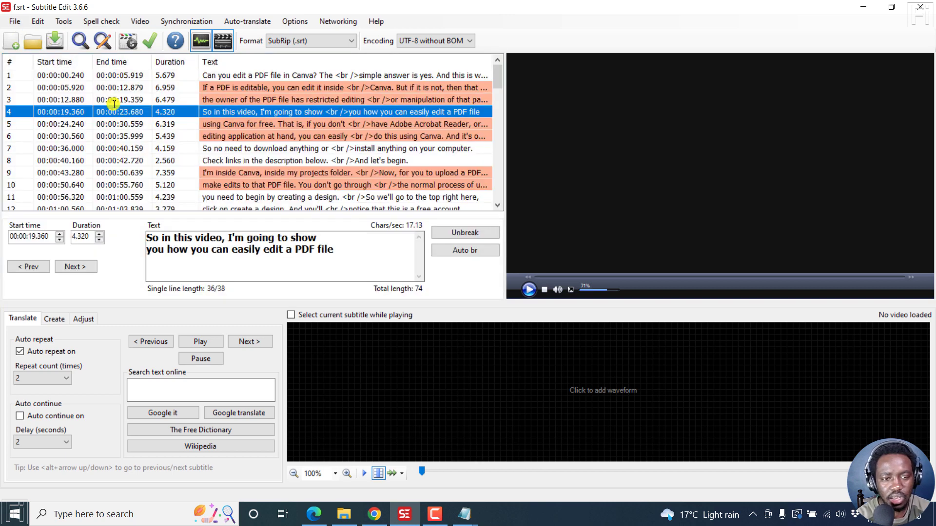
left_click(15, 22)
mouse_move(57, 259)
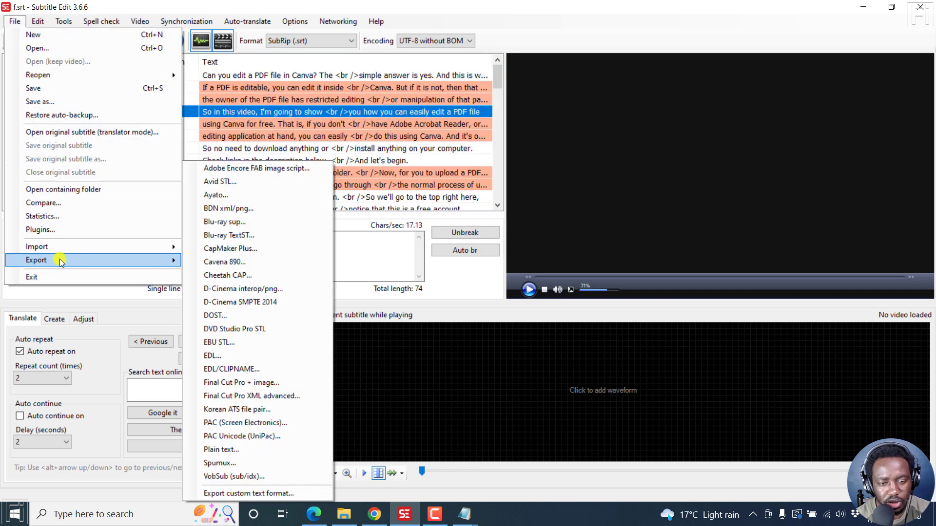
left_click(238, 452)
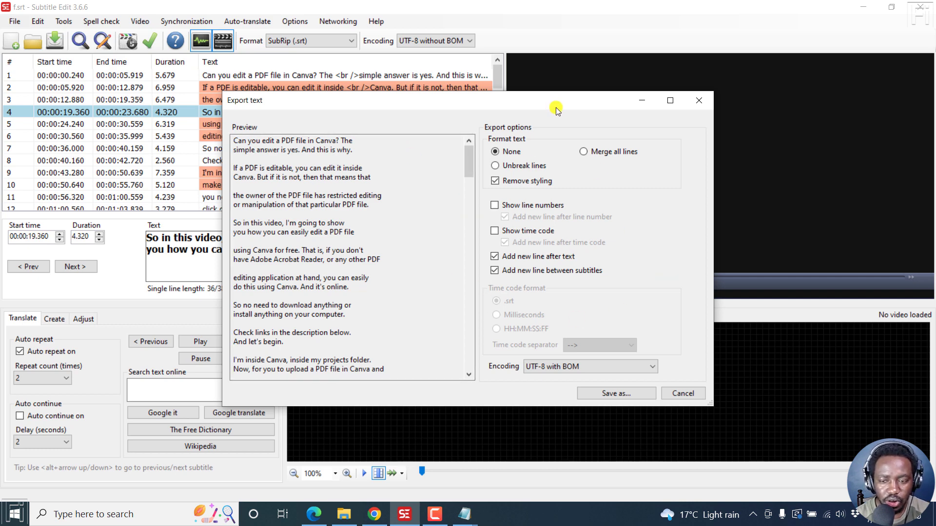
left_click(374, 514)
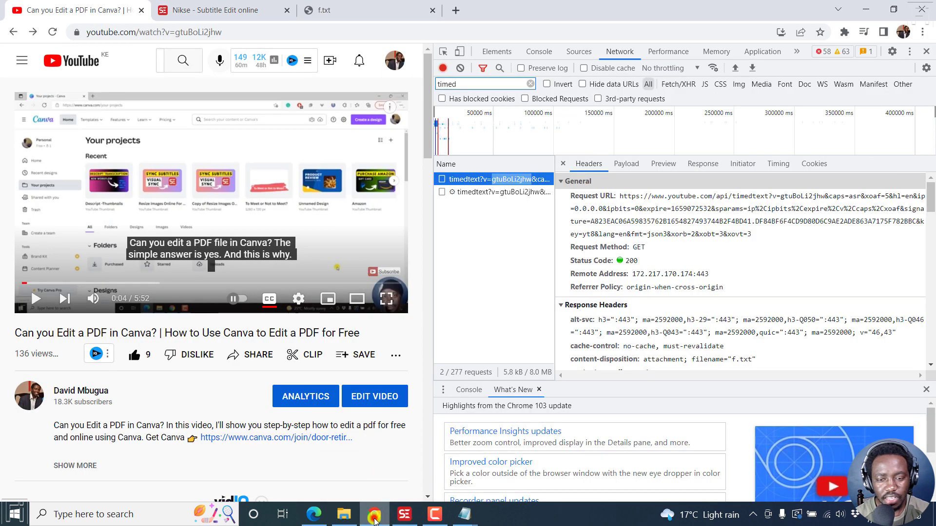